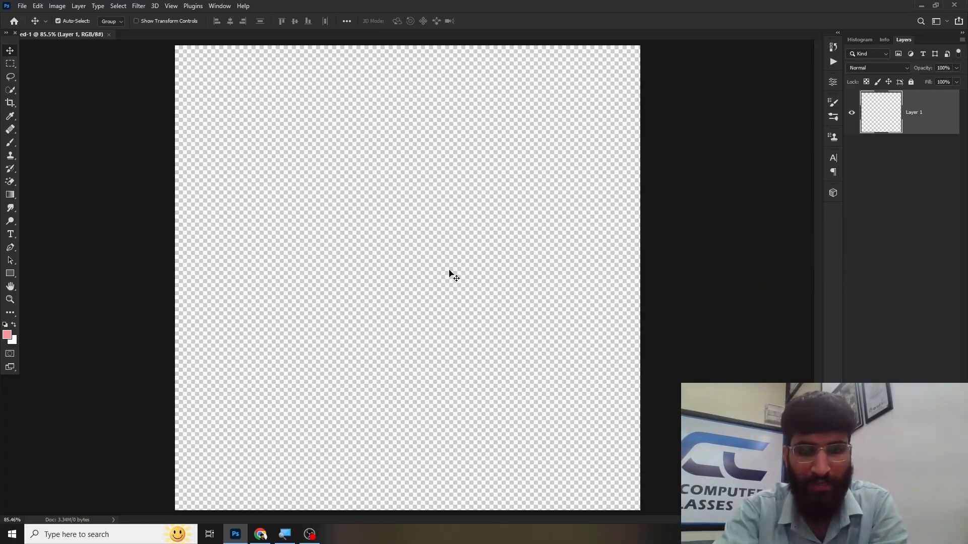
Paste the toothpaste product image into the document and place it in the upper middle of the canvas
key(ctrl+v)
drag(406, 268, 403, 210)
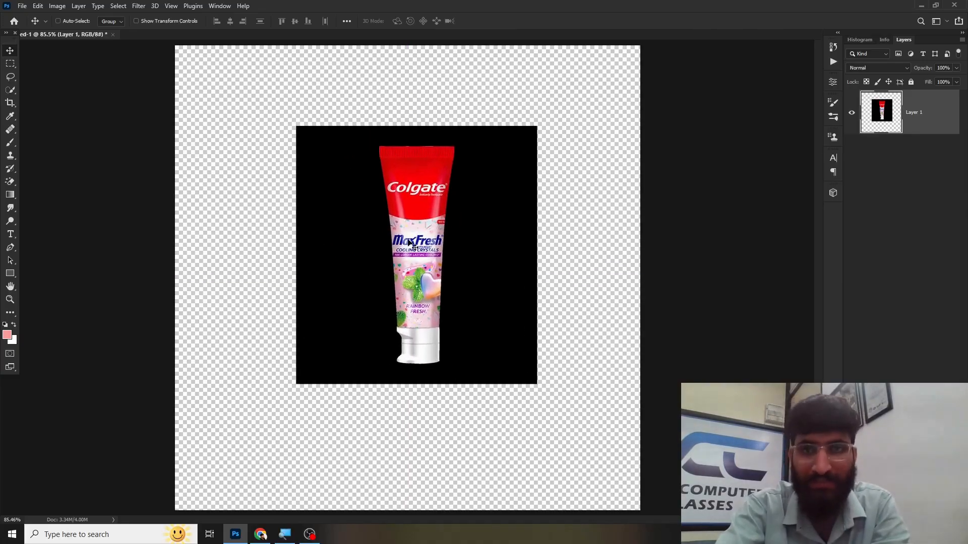
drag(421, 247, 484, 198)
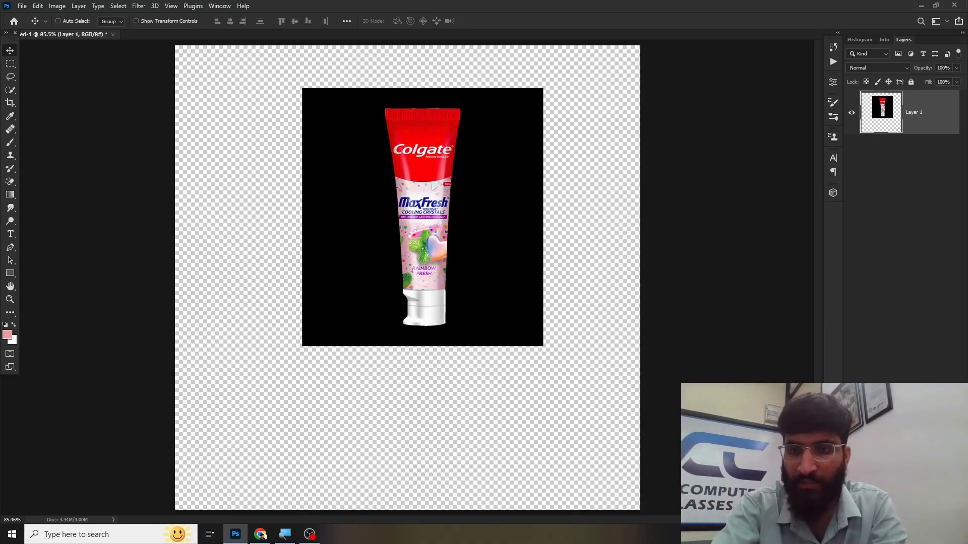
Add a new layer beneath the toothpaste image layer and name it BG
key(ctrl+shift+alt+n)
drag(892, 114, 913, 187)
double_click(914, 157)
text(BG)
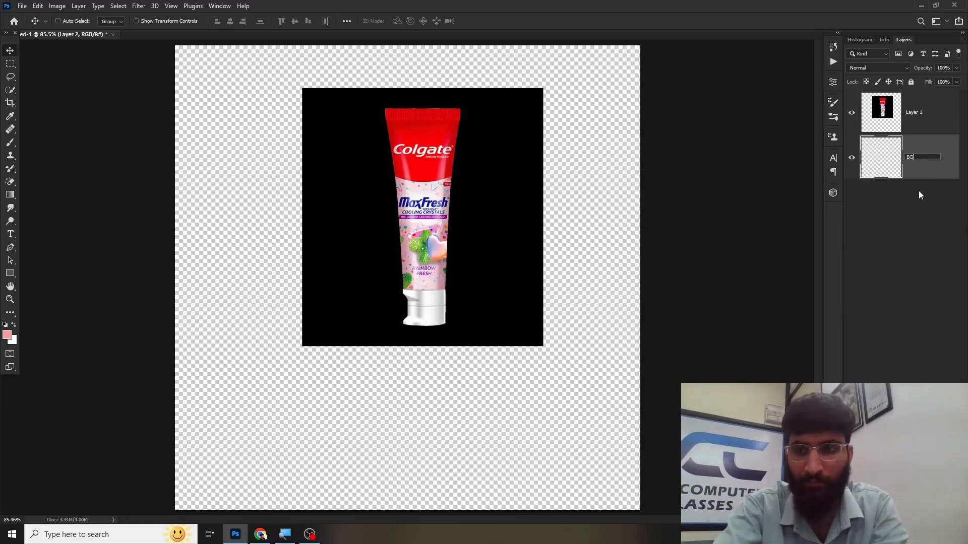
click(917, 205)
Hide the toothpaste layer and, on BG, select a full-width rectangle about 38.1 by 12.4 cm along the canvas's lower edge
click(851, 113)
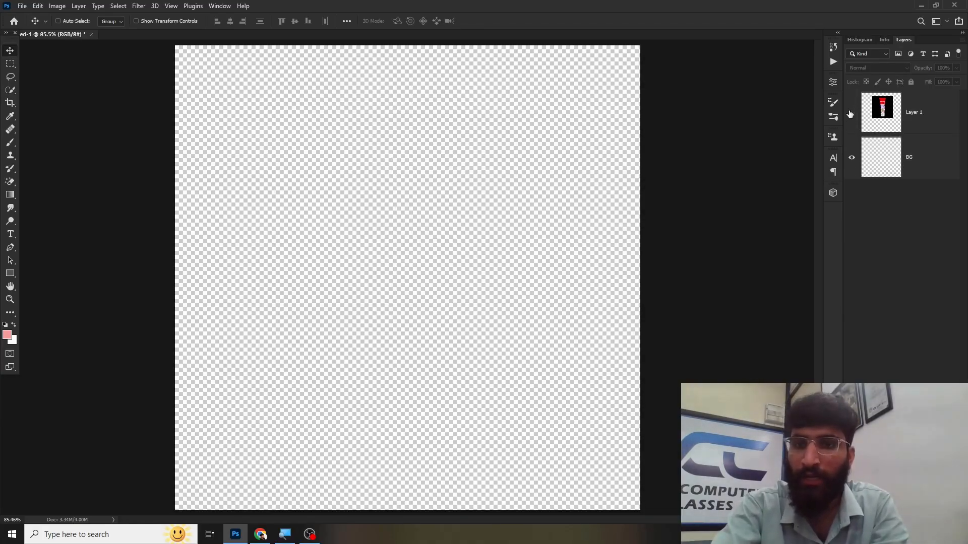
click(879, 162)
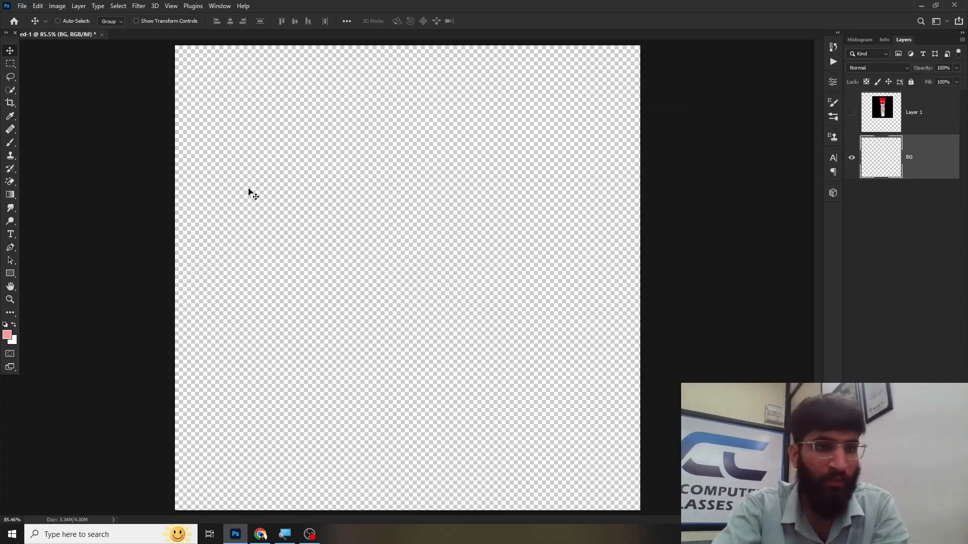
key(m)
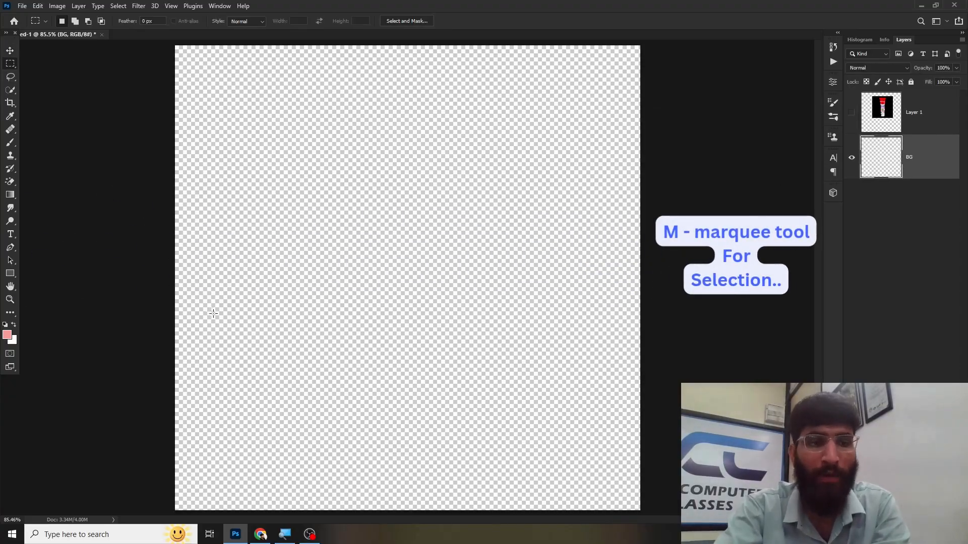
drag(174, 359, 650, 511)
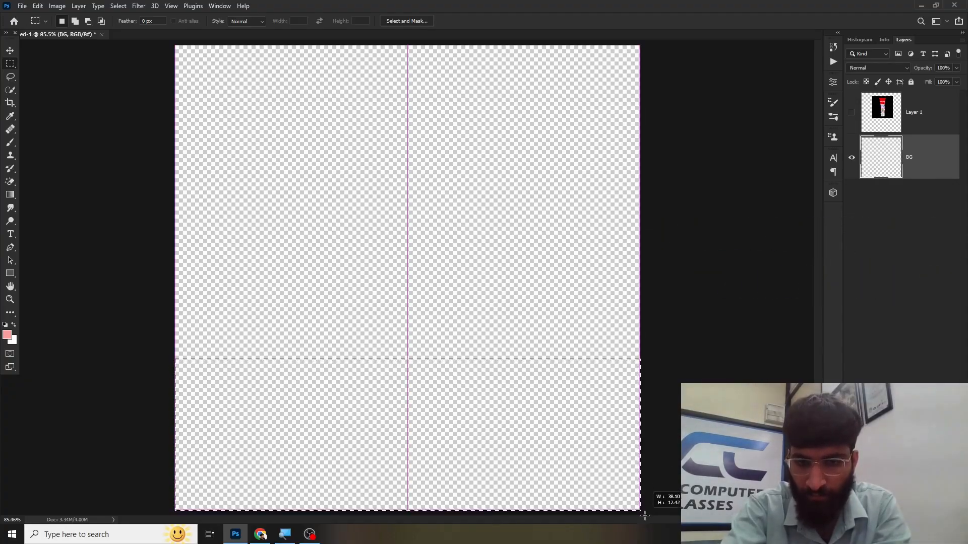
key(ctrl+semicolon)
Fill the selected lower area with a horizontal linear gradient from pink to white, running left to right, and deselect it
key(g)
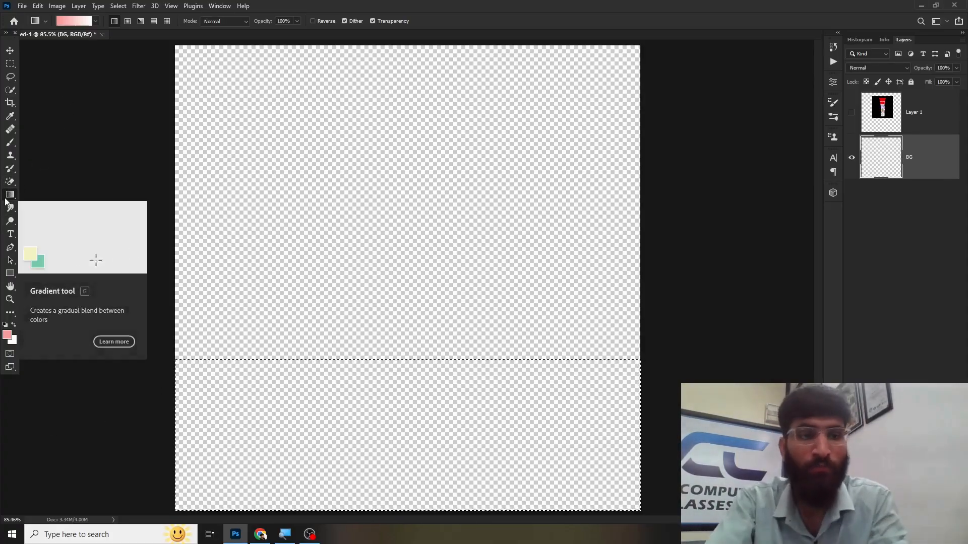
click(95, 21)
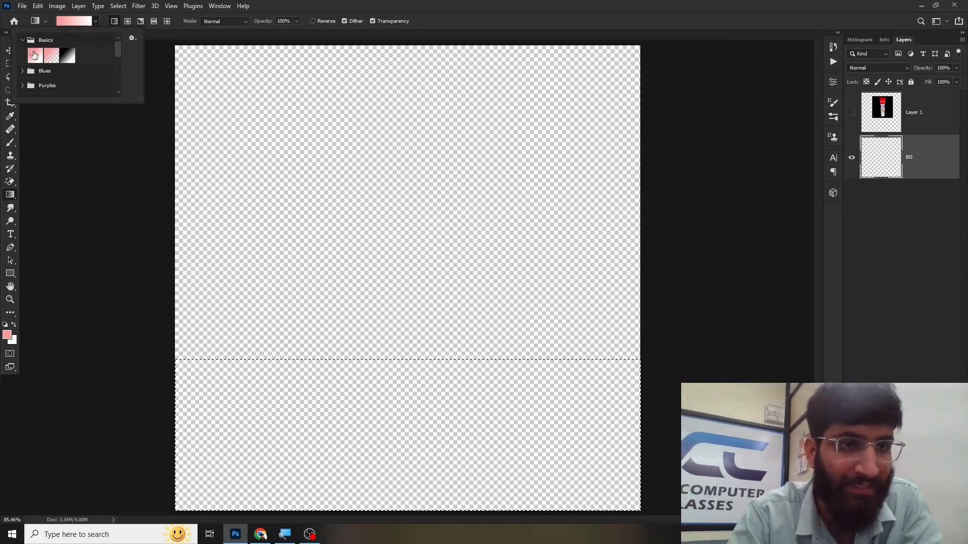
click(22, 39)
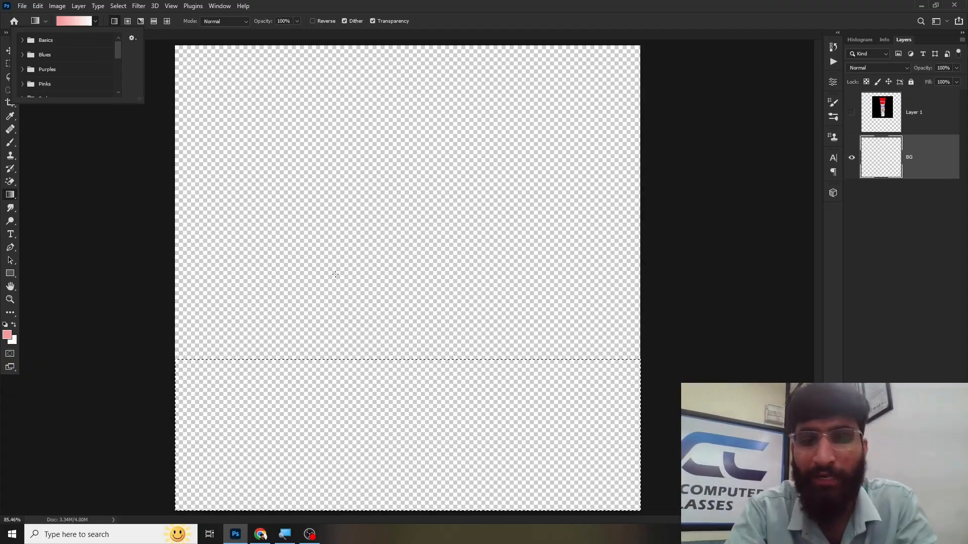
click(188, 402)
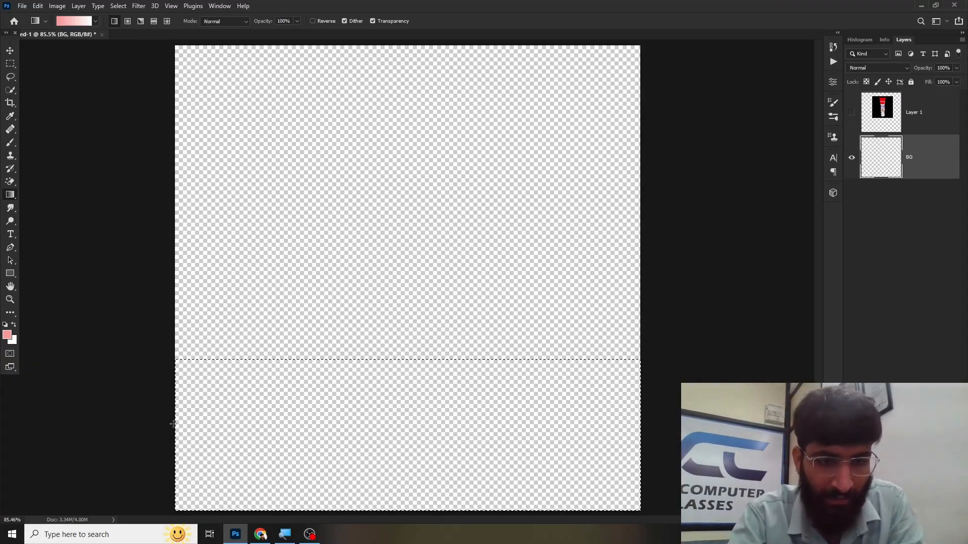
drag(652, 425, 653, 425)
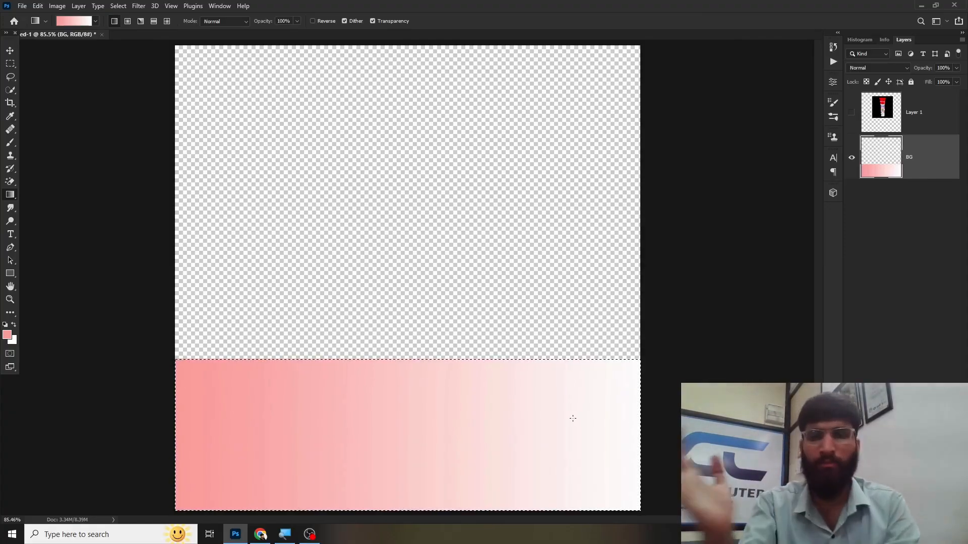
key(ctrl+d)
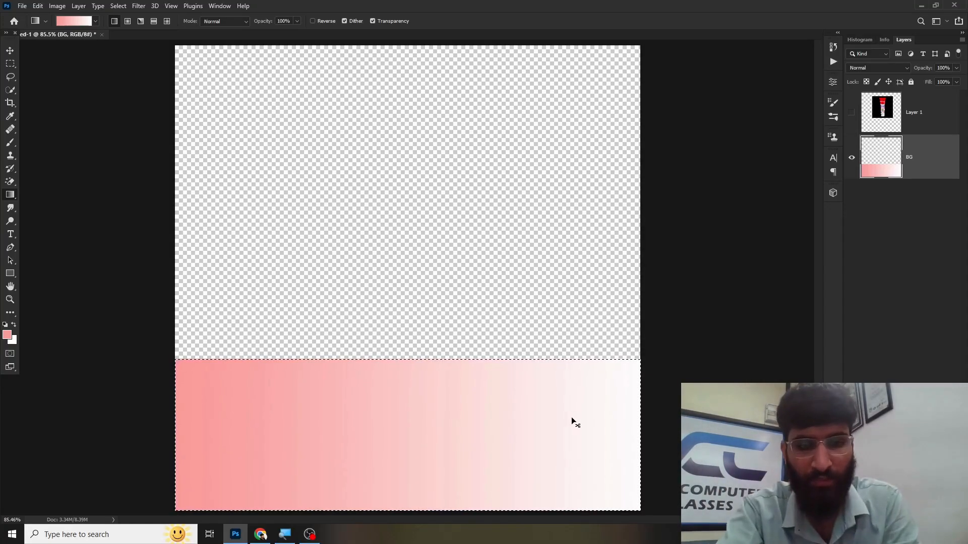
key(v)
drag(419, 183, 395, 192)
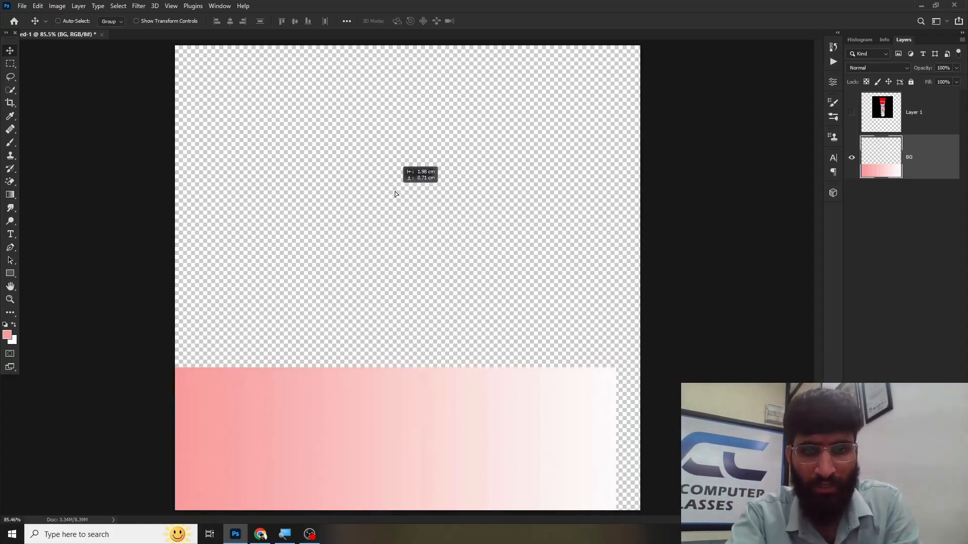
key(ctrl+z)
Add a new layer filled with the white background color and place it beneath the BG layer
key(ctrl+shift+alt+n)
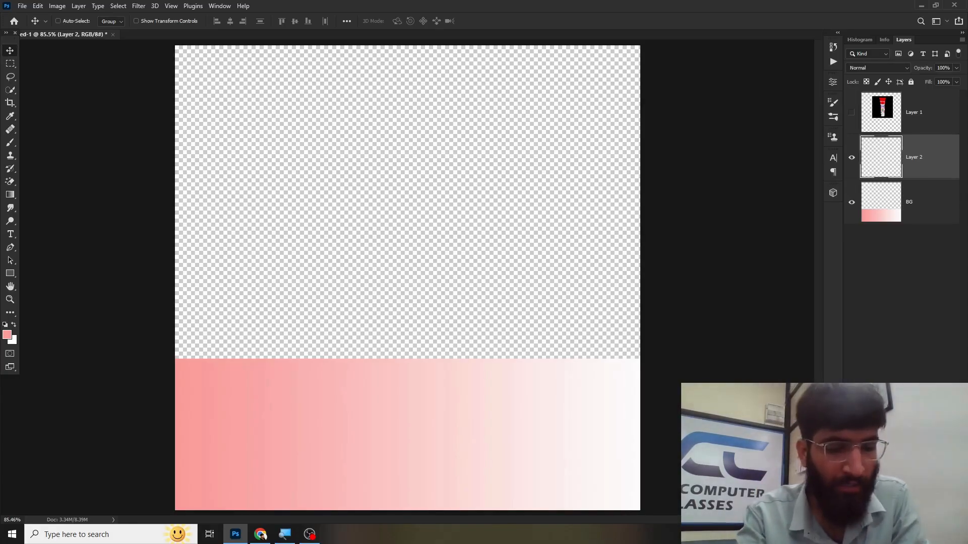
key(ctrl+BackSpace)
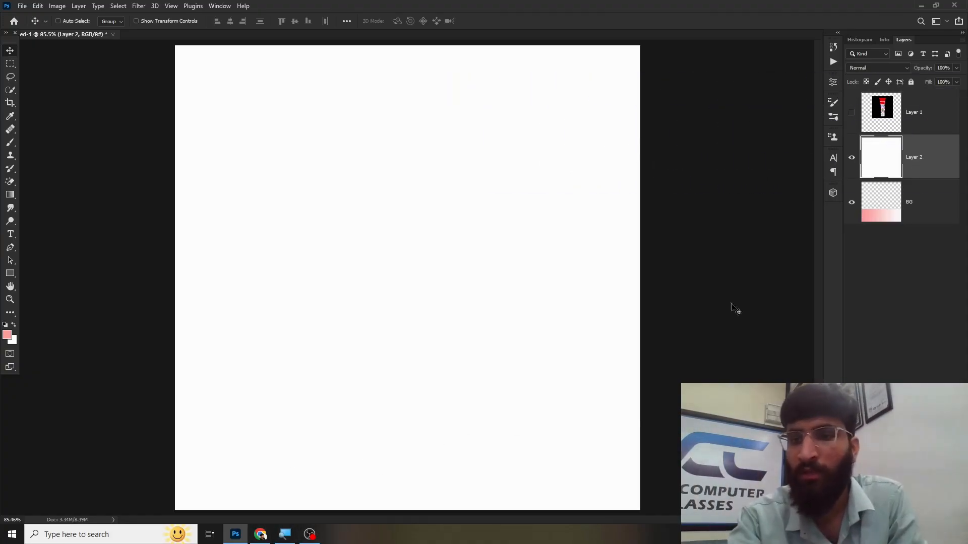
drag(929, 164, 930, 239)
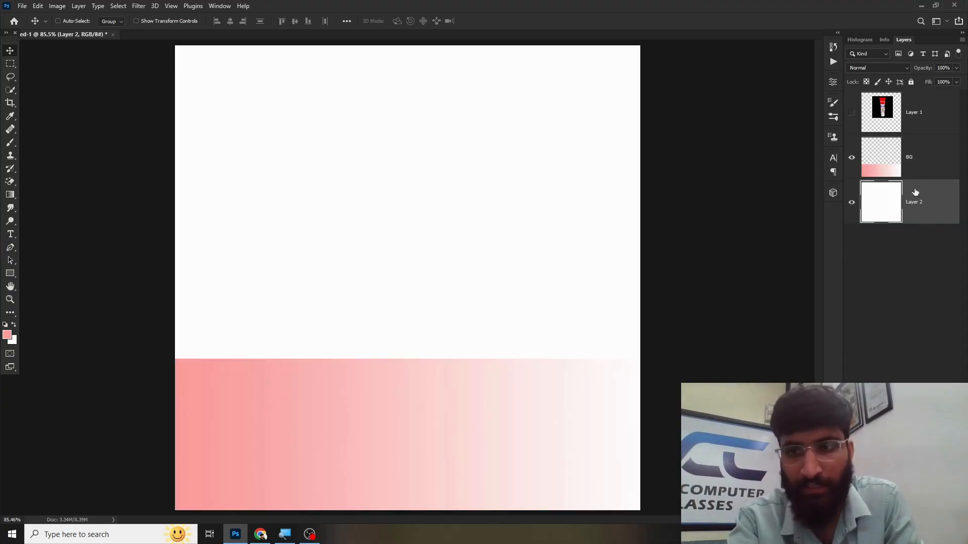
drag(472, 429, 524, 418)
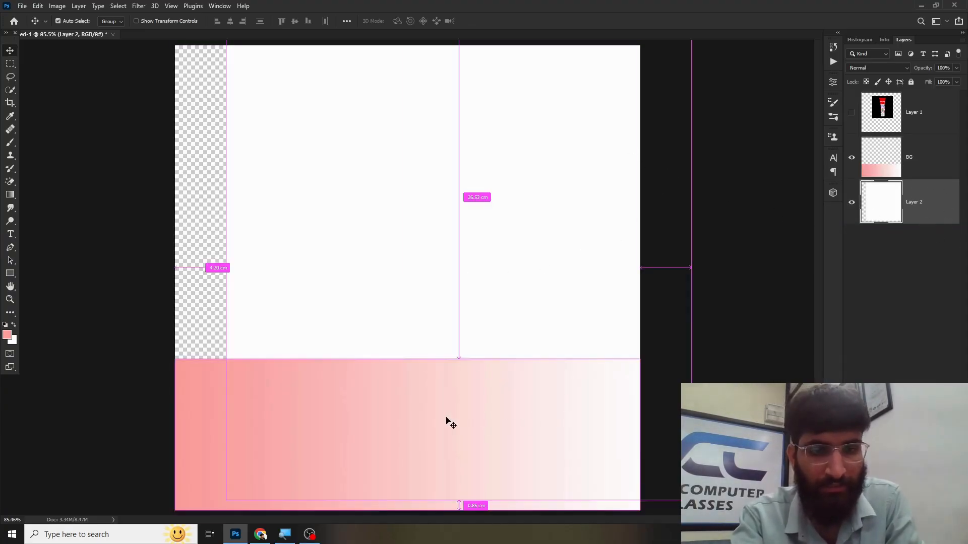
key(ctrl+z)
Add a new layer above BG and select a tall narrow strip near the canvas's left side, from the top edge into the pink floor
click(867, 171)
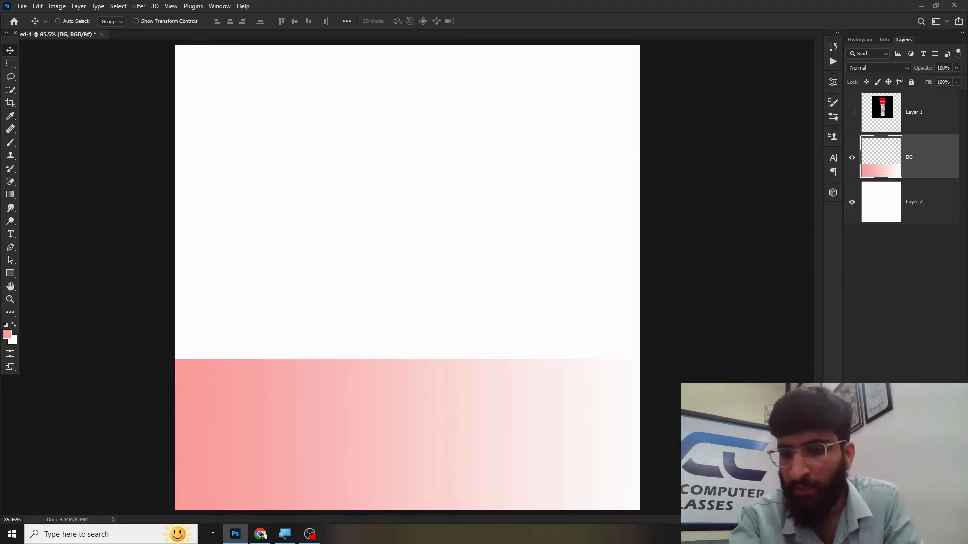
key(ctrl+shift+alt+n)
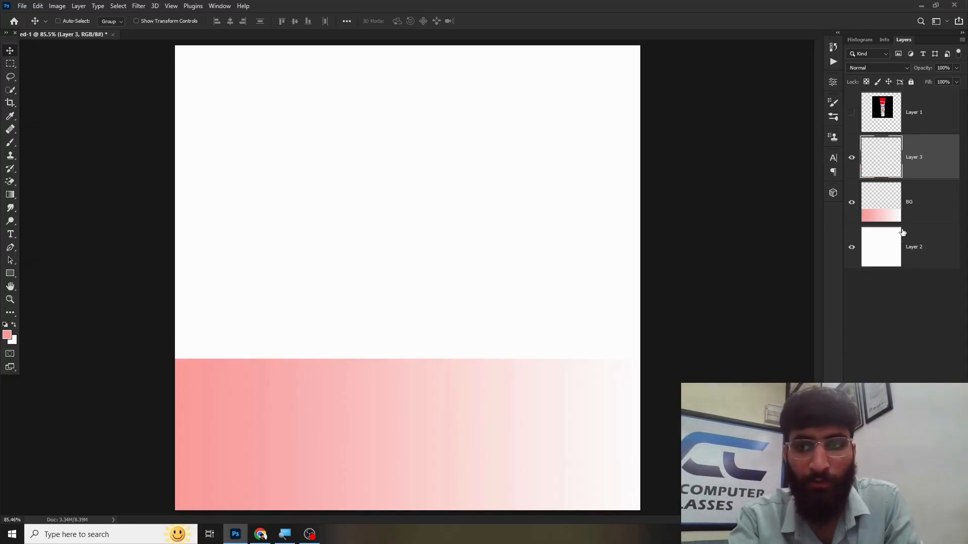
key(m)
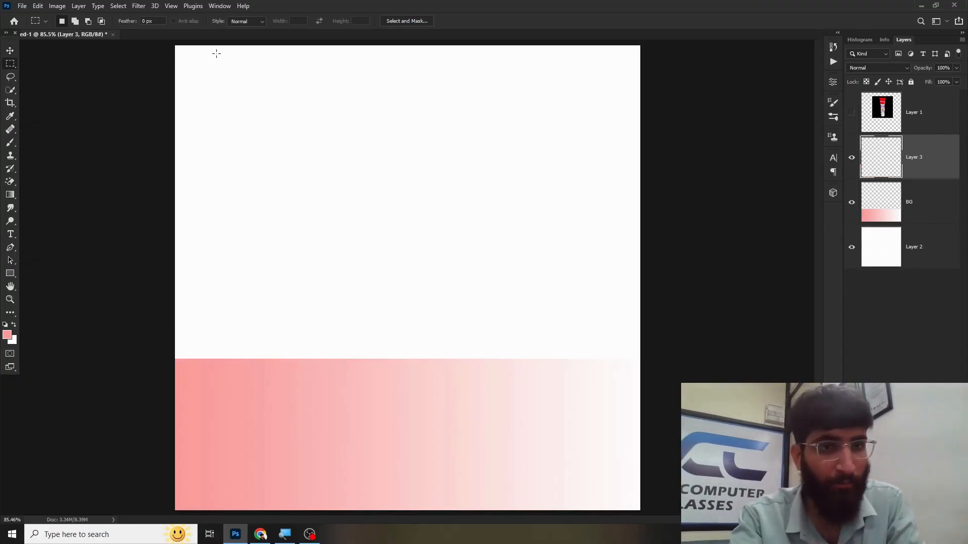
drag(221, 43, 238, 428)
Fill the narrow strip selection with a horizontal pink-to-white linear gradient and deselect it
key(g)
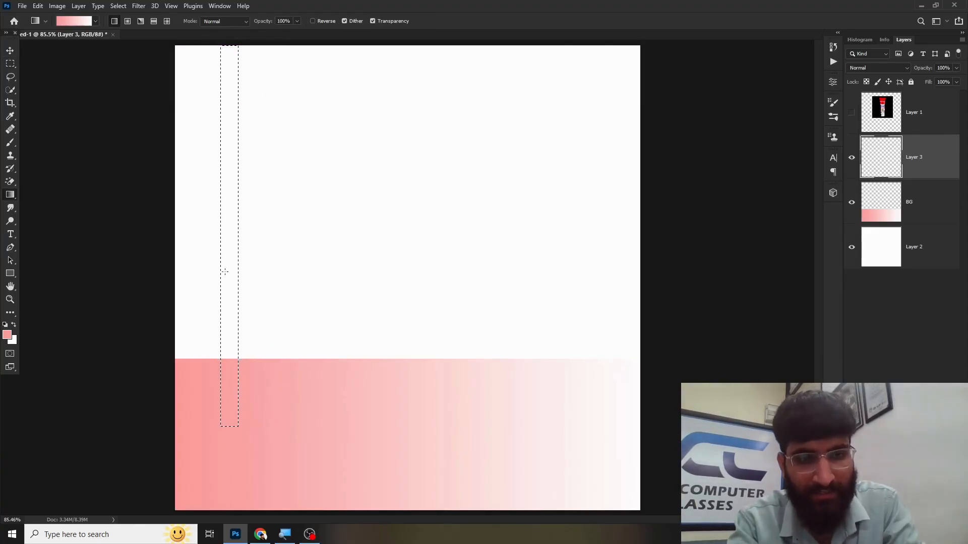
drag(218, 254, 300, 235)
key(ctrl+d)
key(v)
key(ctrl+z)
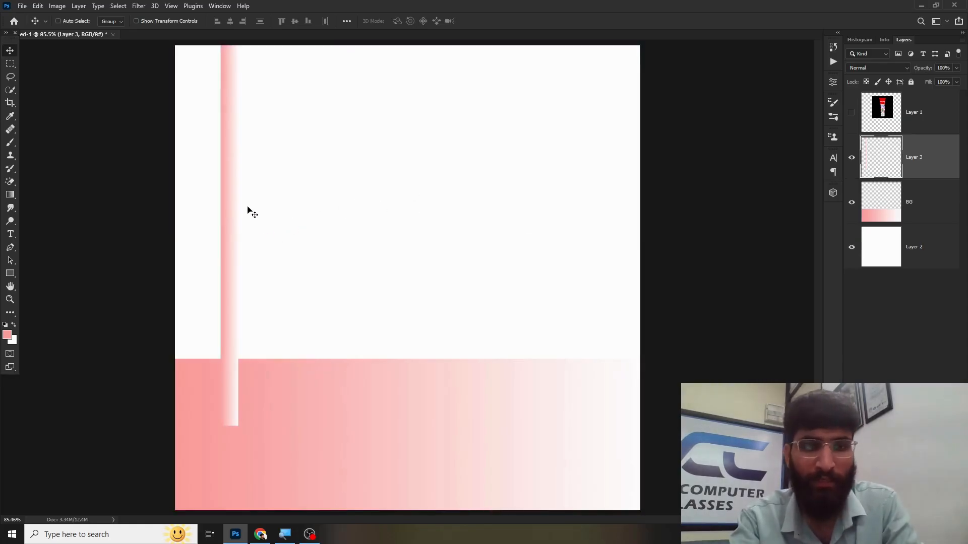
Duplicate the gradient strip directly to its right, and duplicate that pair again to form four adjoining strips
key(ctrl)
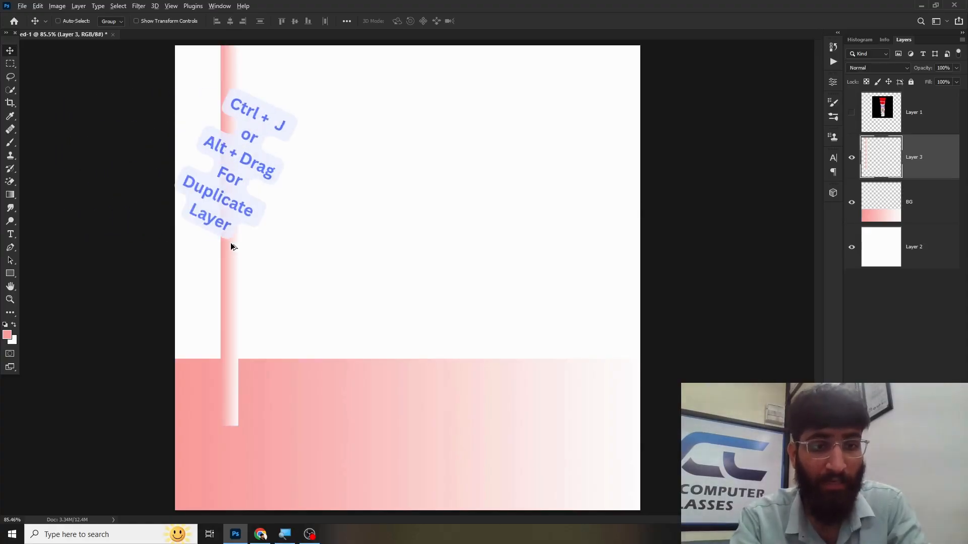
drag(231, 246, 248, 246)
ctrl+click(910, 187)
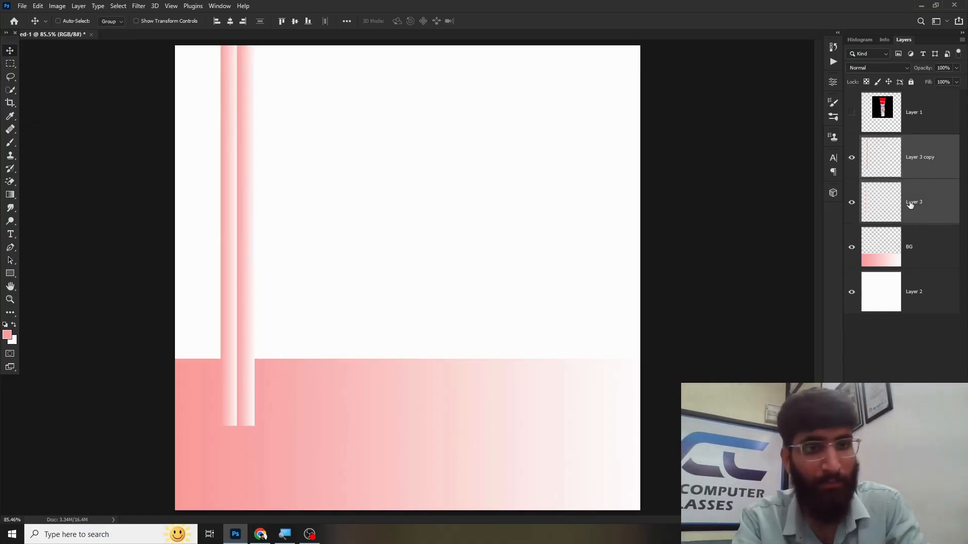
drag(244, 268, 276, 266)
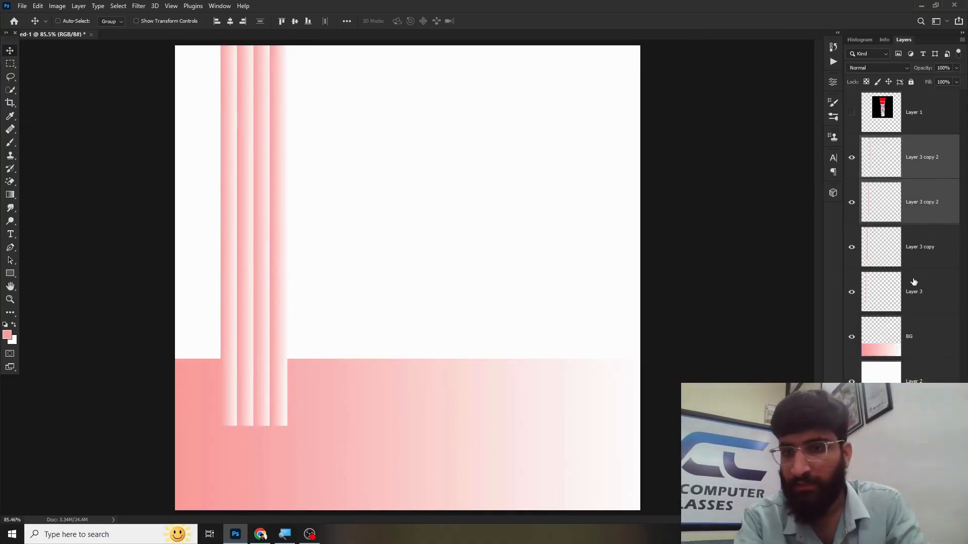
shift+click(914, 296)
click(915, 174)
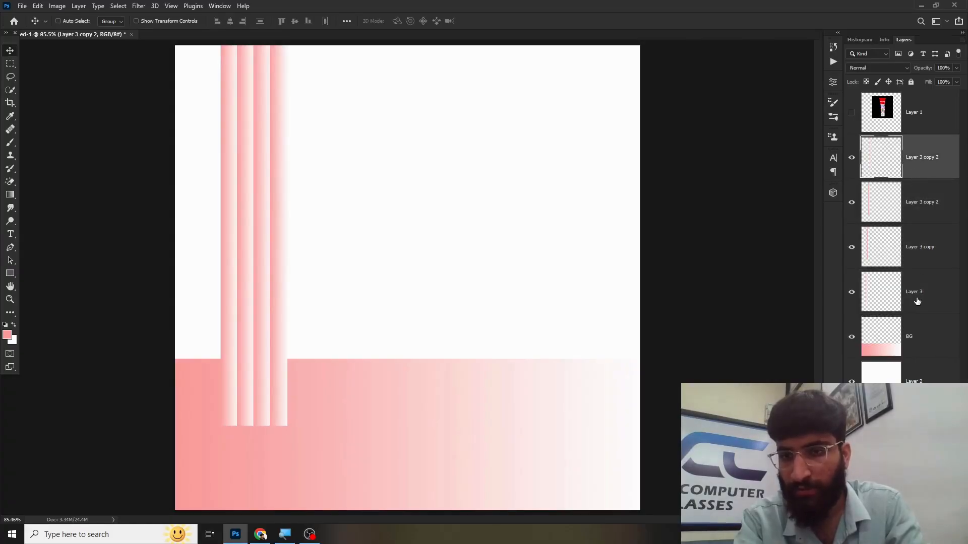
shift+click(915, 301)
drag(257, 237, 325, 241)
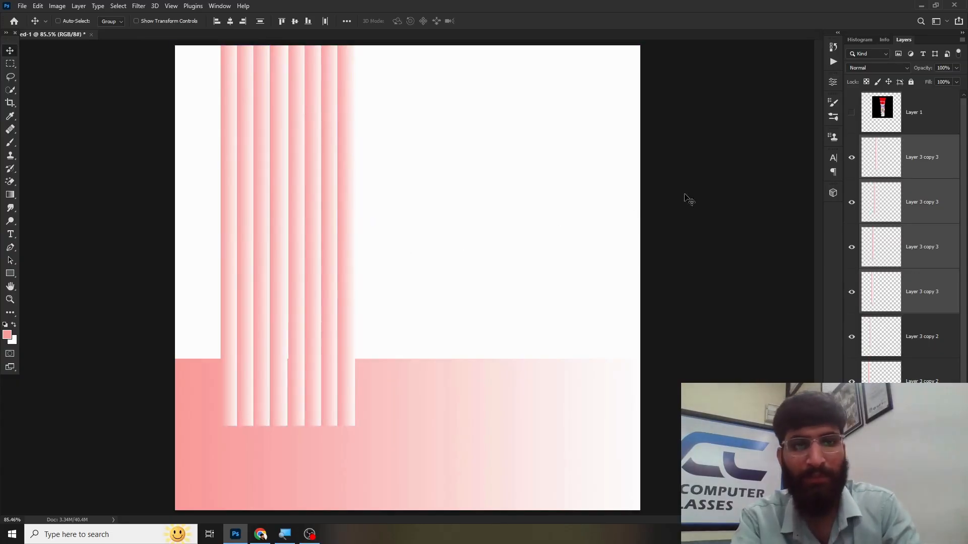
key(ctrl+z)
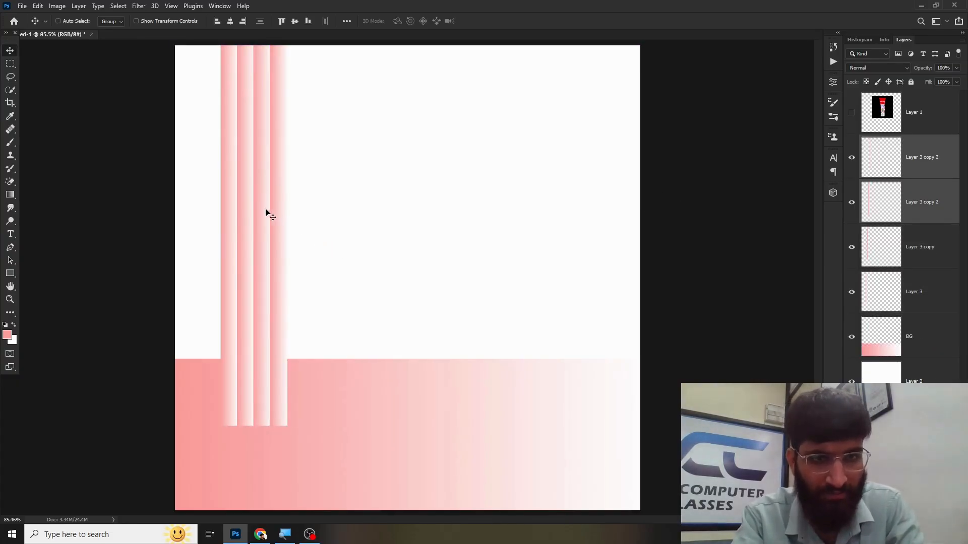
drag(265, 211, 340, 214)
key(ctrl+z)
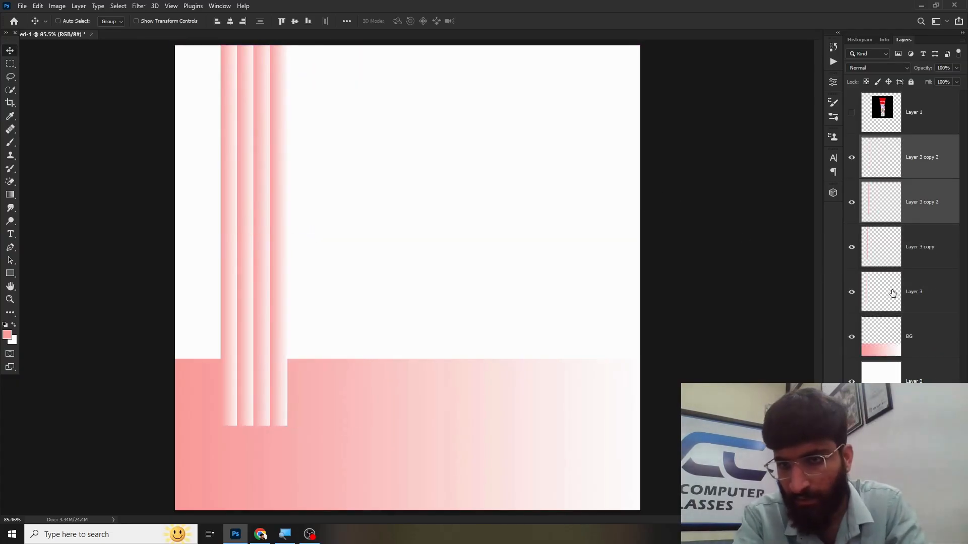
Duplicate all four strip layers together and place the copies flush against their right side, forming eight strips
shift+click(893, 293)
click(920, 161)
shift+click(915, 290)
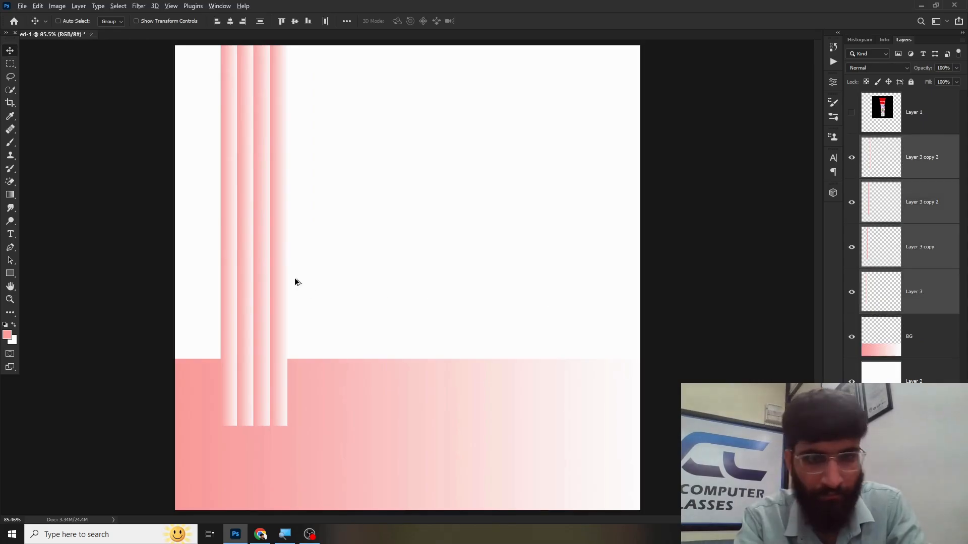
drag(252, 263, 317, 265)
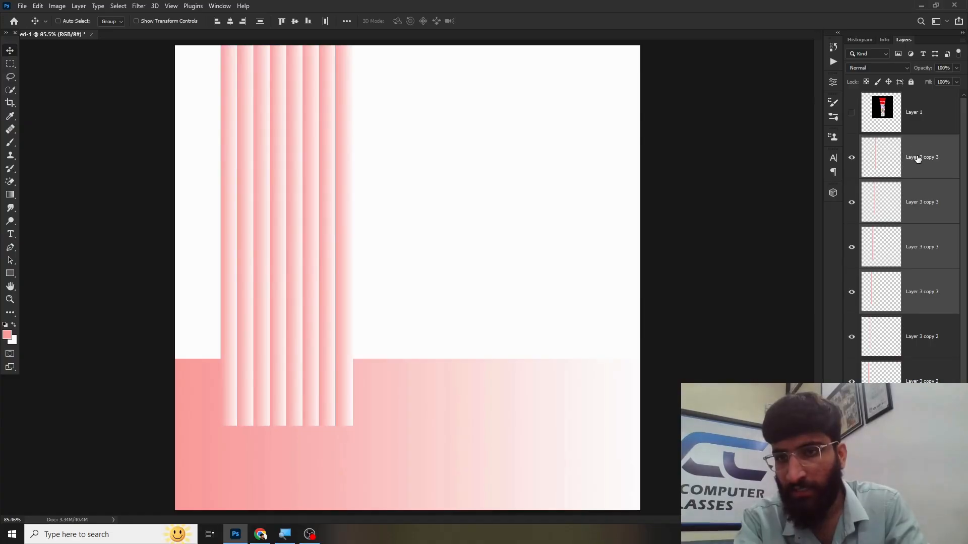
Combine all eight strip layers into one layer group
click(918, 159)
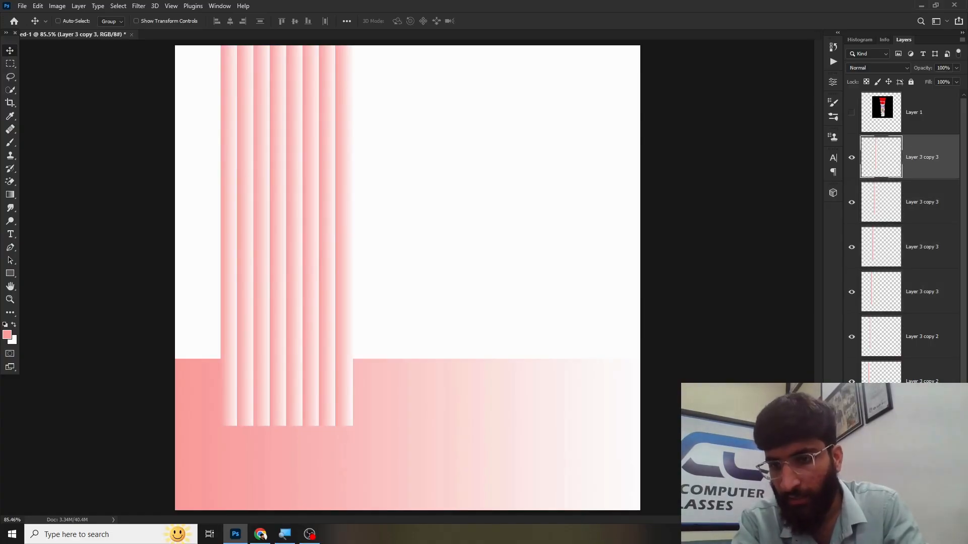
scroll(907, 237, down, 2)
shift+click(922, 426)
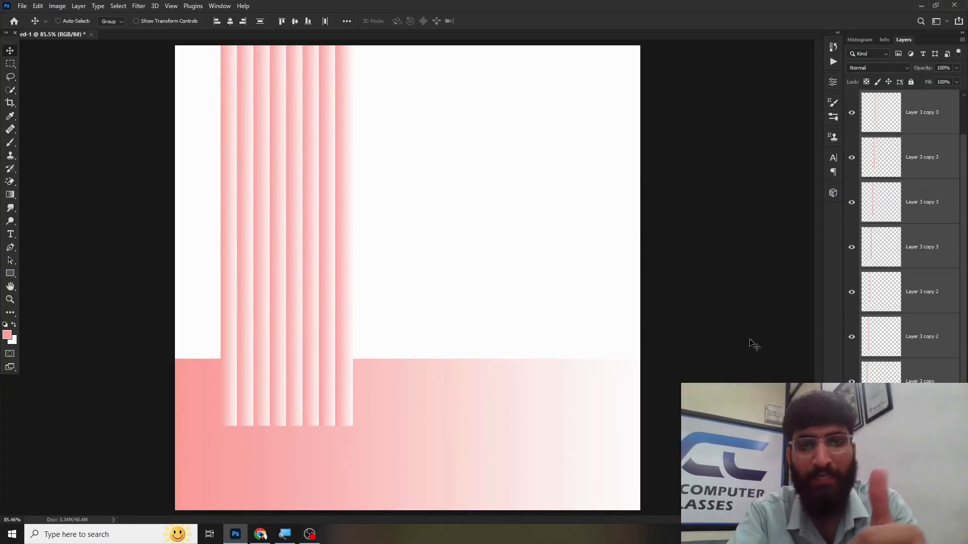
key(ctrl+g)
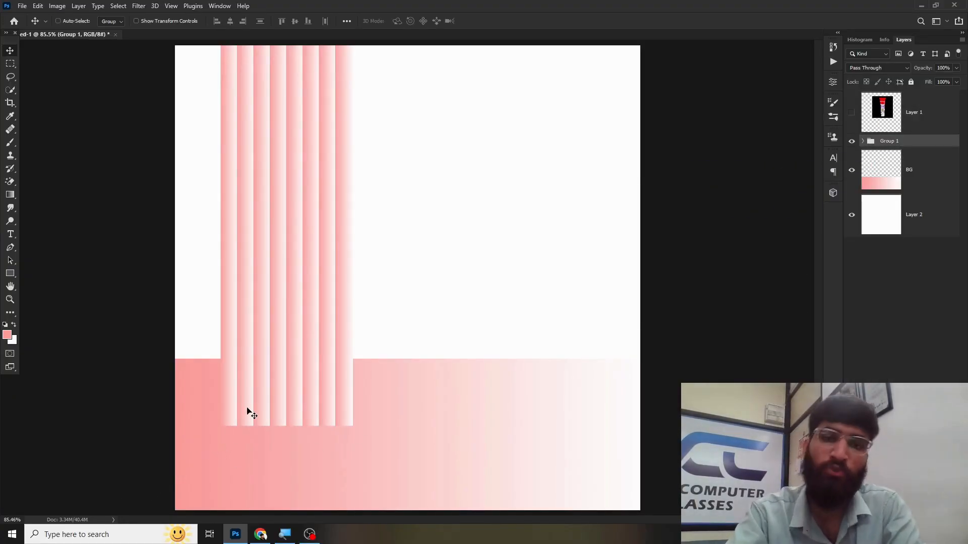
Tilt the strip group counterclockwise and move it against the canvas's left edge
key(ctrl+t)
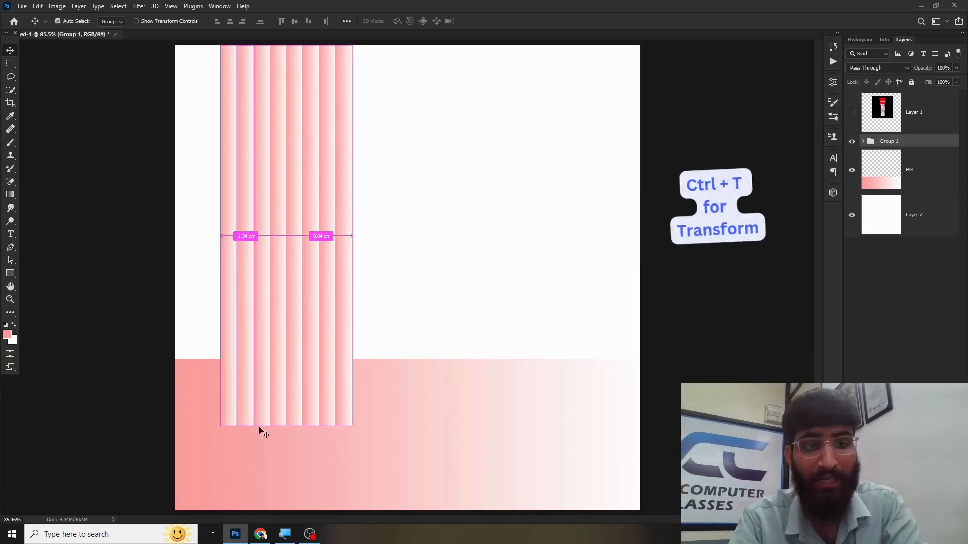
drag(354, 435, 348, 455)
drag(345, 388, 259, 353)
key(Return)
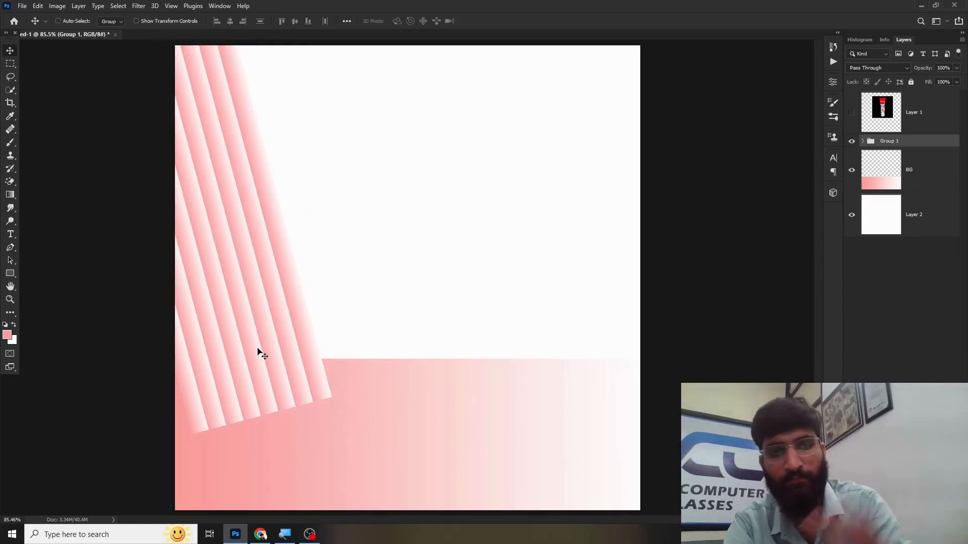
Duplicate the tilted strip group, flip the copy horizontally, and place it against the canvas's right edge
key(ctrl+j)
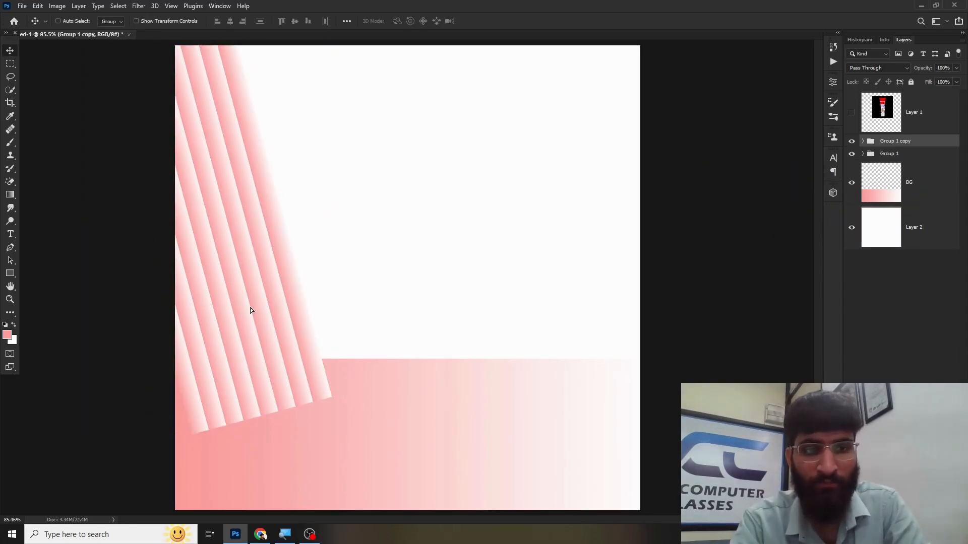
drag(247, 314, 512, 307)
key(ctrl+t)
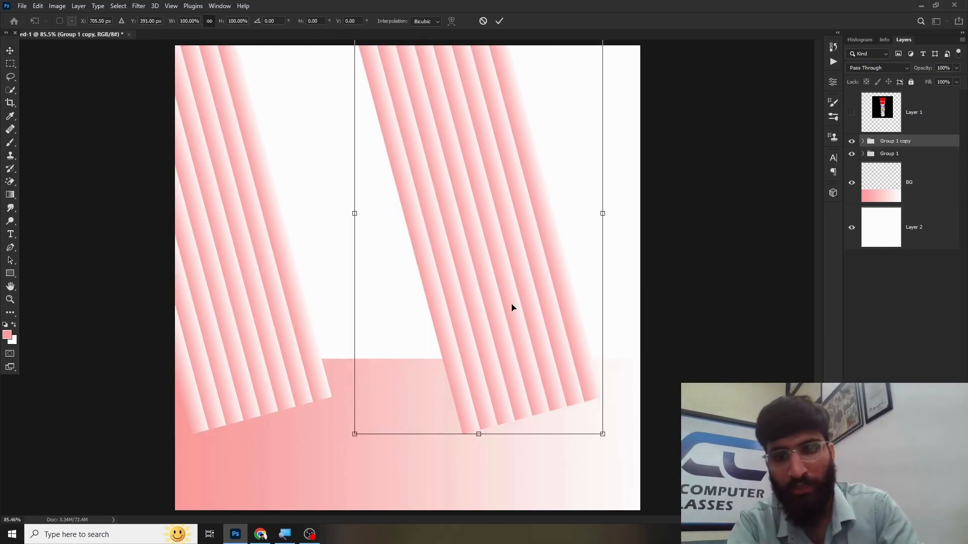
right_click(512, 306)
click(547, 504)
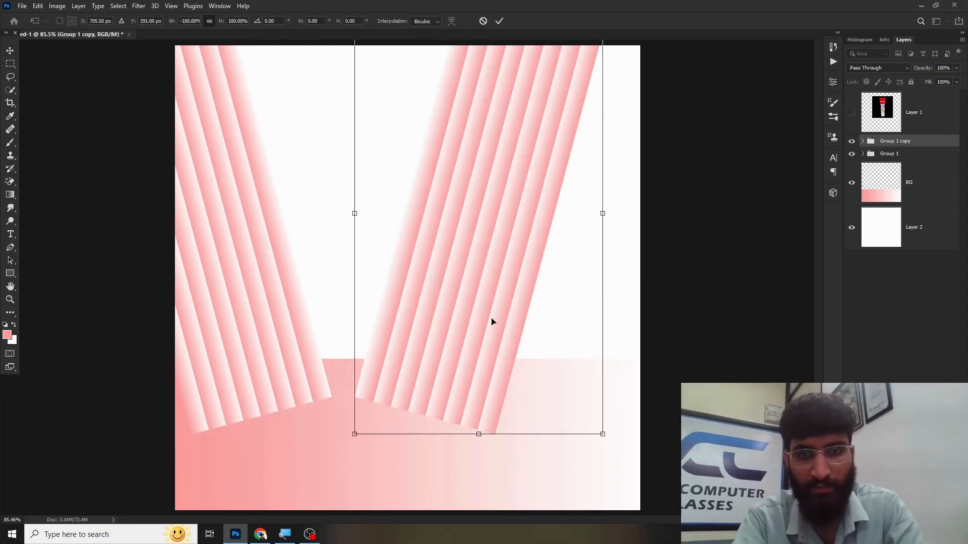
drag(492, 322, 630, 330)
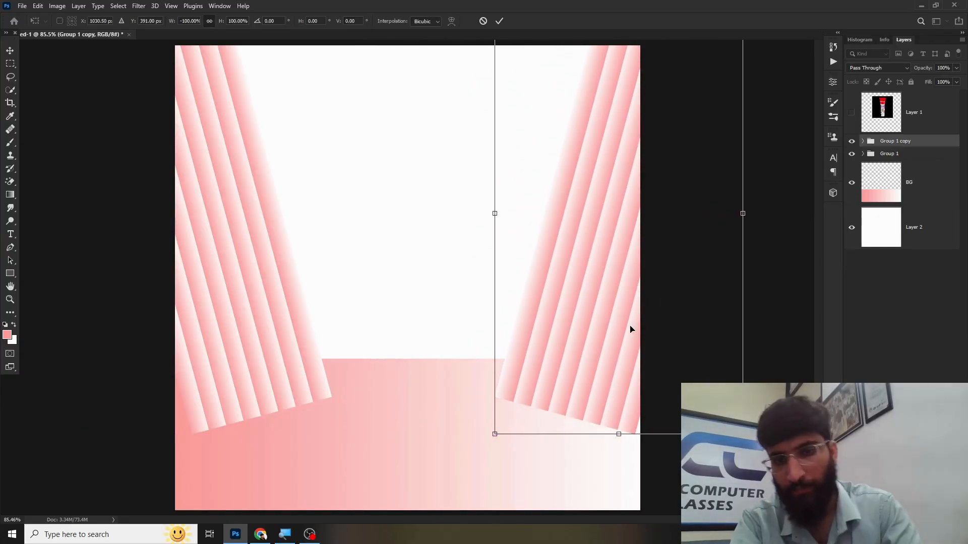
key(Return)
Bring the BG floor layer in front of the strips and make the toothpaste layer visible
drag(886, 193, 883, 142)
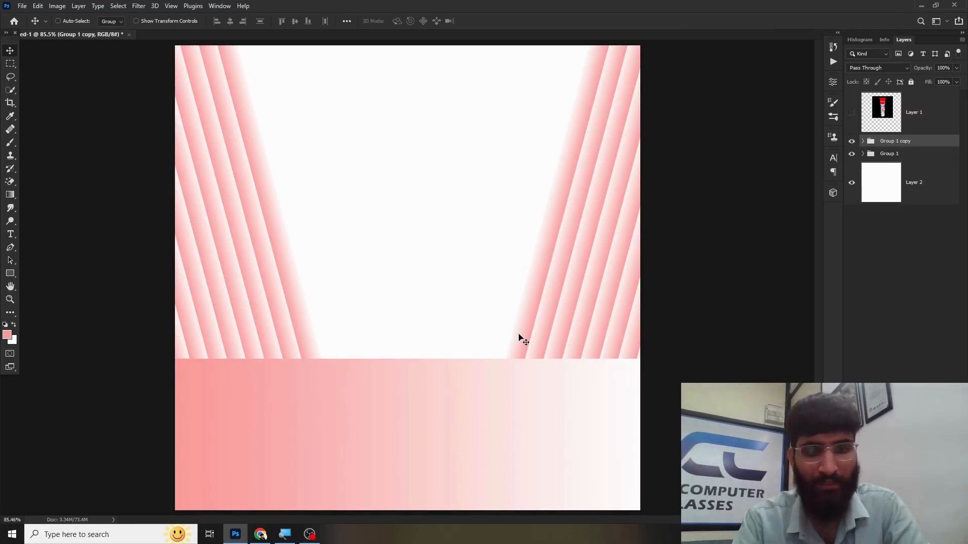
key(ctrl)
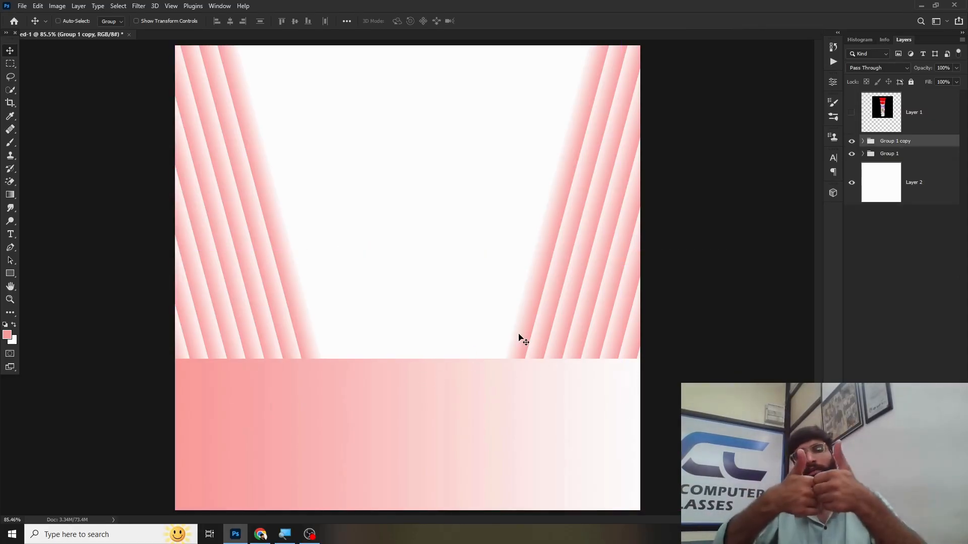
click(852, 112)
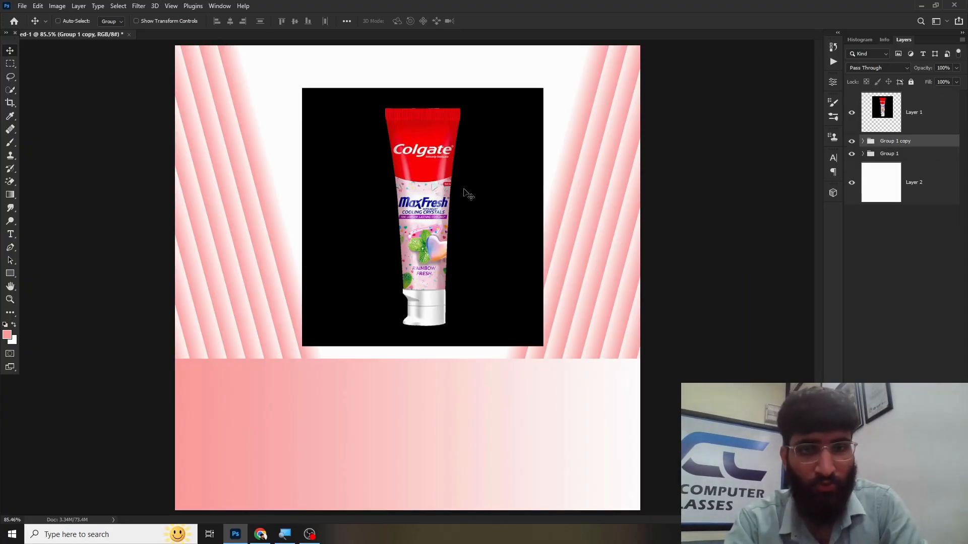
drag(464, 191, 457, 287)
key(ctrl+z)
drag(464, 234, 453, 270)
key(ctrl+z)
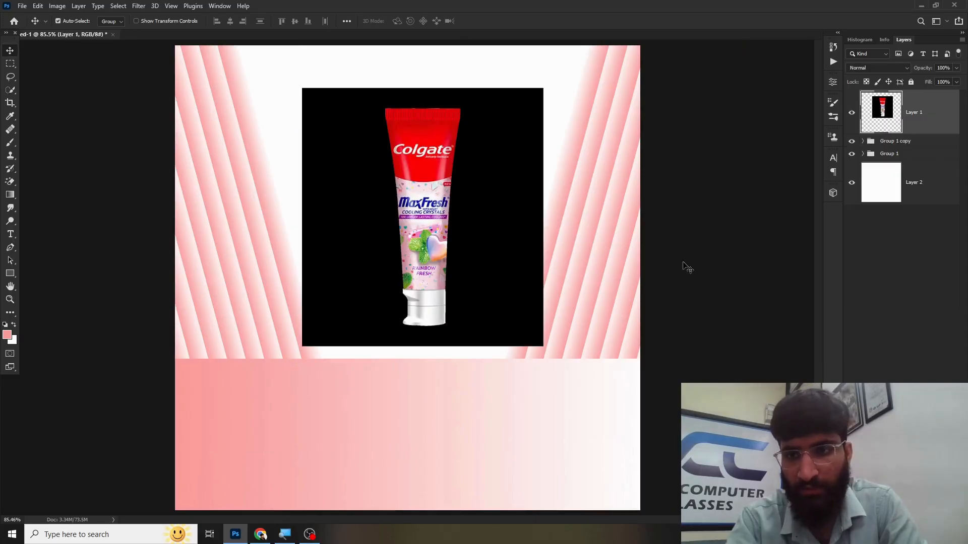
Undo the BG floor layer's move into the copied strip group
click(869, 244)
key(ctrl+z)
key(ctrl+z)
key(ctrl+shift+z)
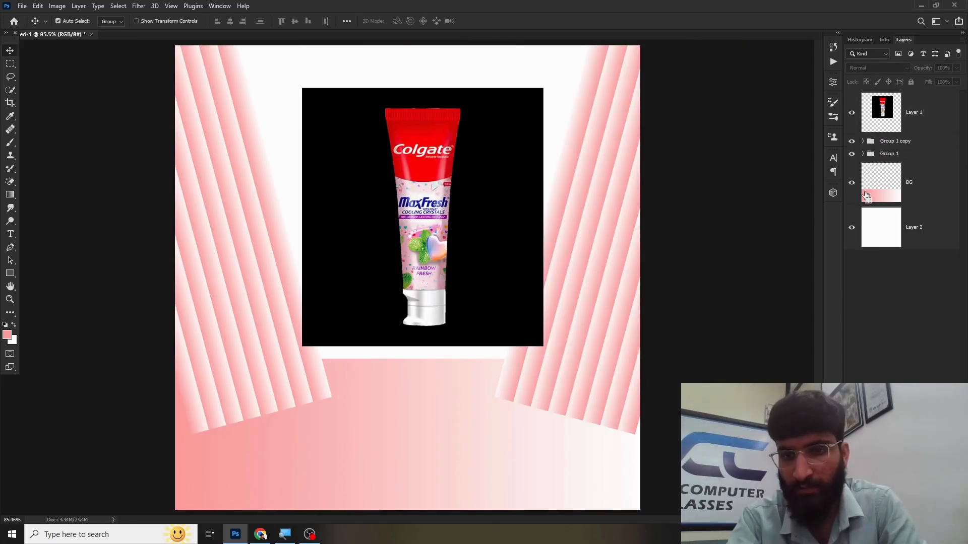
key(ctrl+z)
key(ctrl+shift+z)
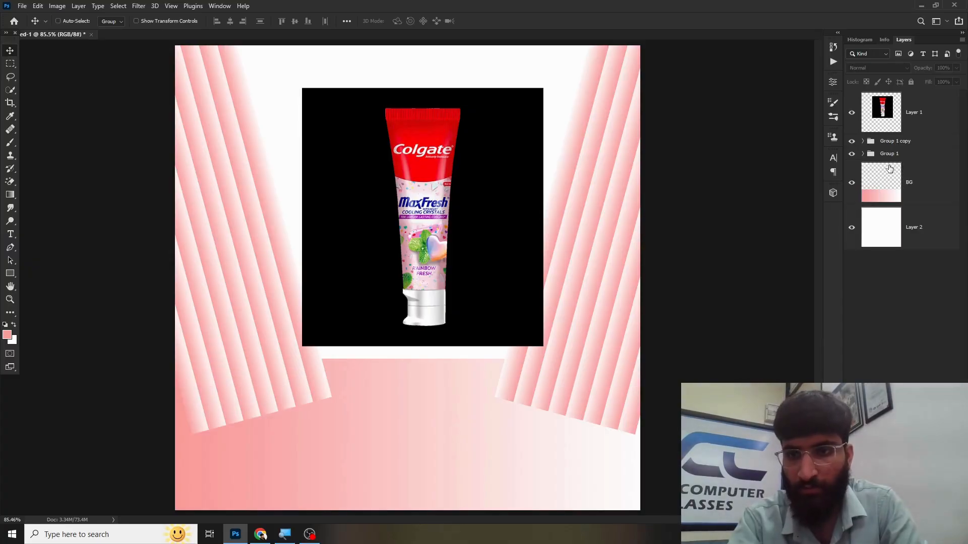
Stack the BG floor layer above both strip groups, with the toothpaste layer on top of it
drag(890, 169, 887, 141)
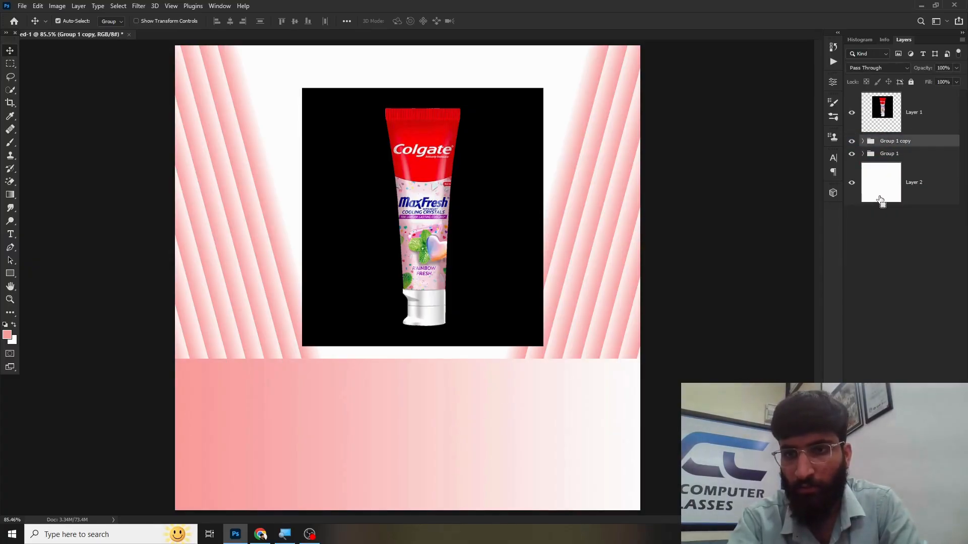
key(ctrl+z)
drag(883, 199, 888, 94)
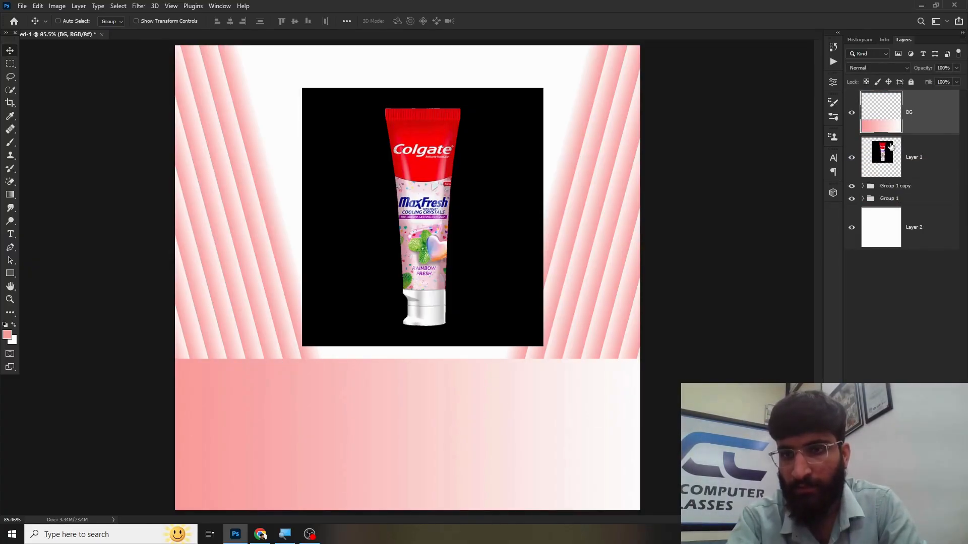
drag(891, 146, 888, 96)
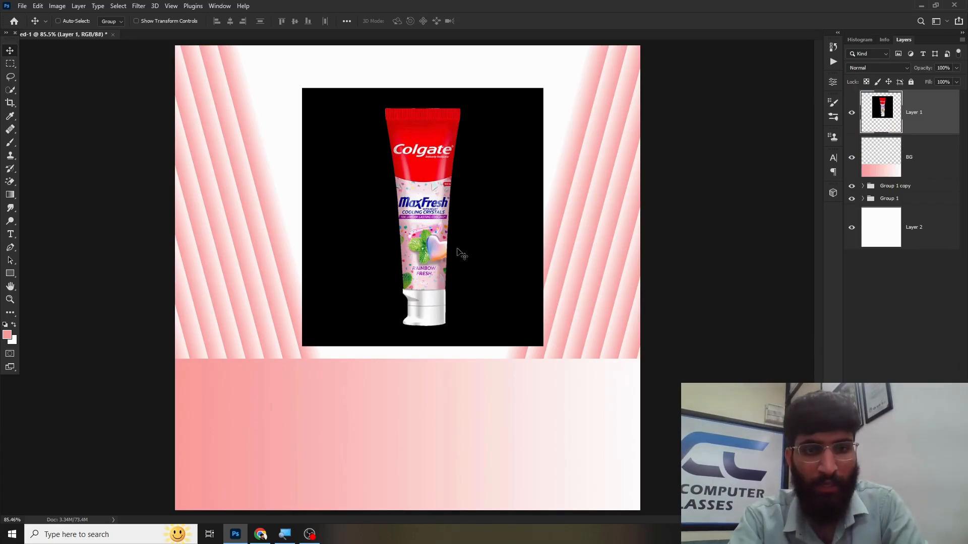
Move the toothpaste image down so it overlaps the floor and enlarge it to about 107%
drag(448, 224, 434, 312)
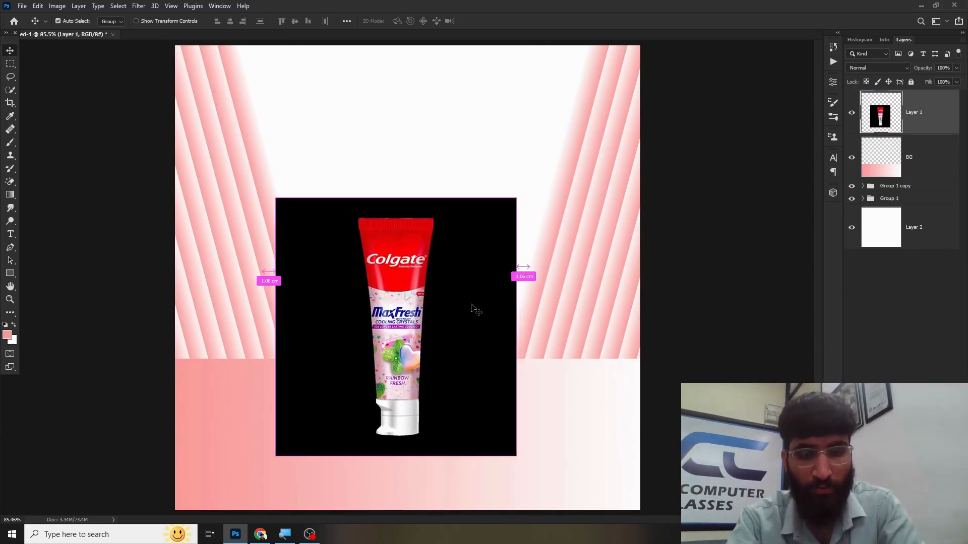
key(ctrl+t)
drag(517, 197, 535, 172)
key(Escape)
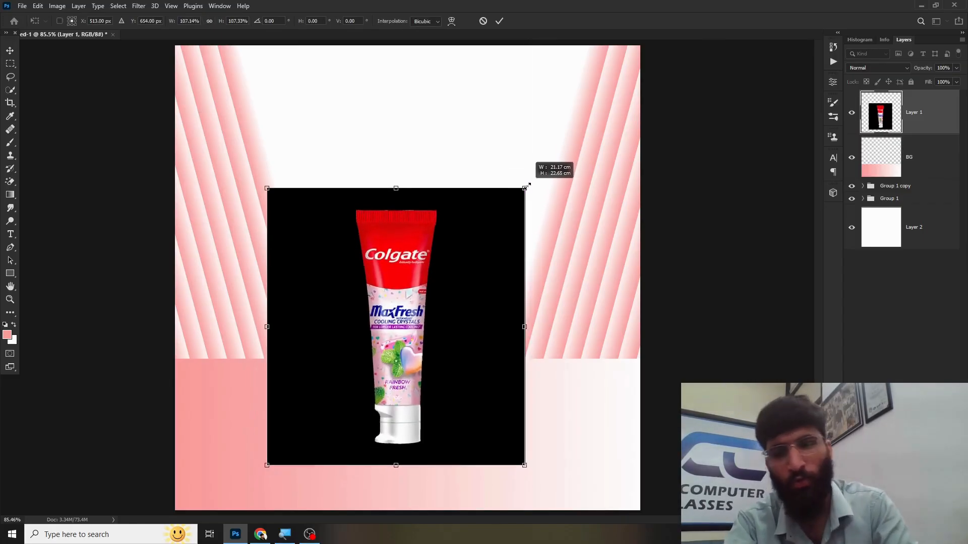
Erase the black background around the tube with the Magic Eraser and center the tube between the strip groups
key(shift+e)
right_click(9, 182)
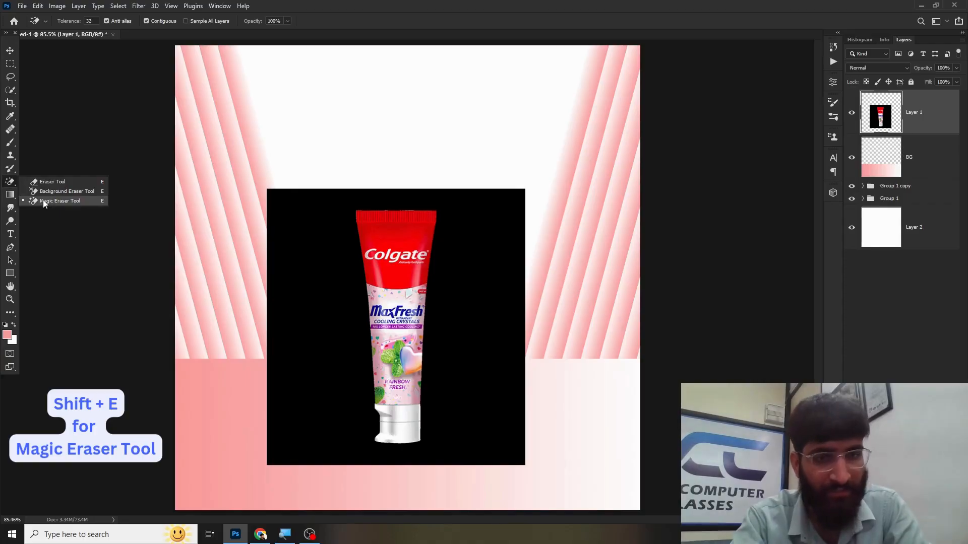
click(44, 201)
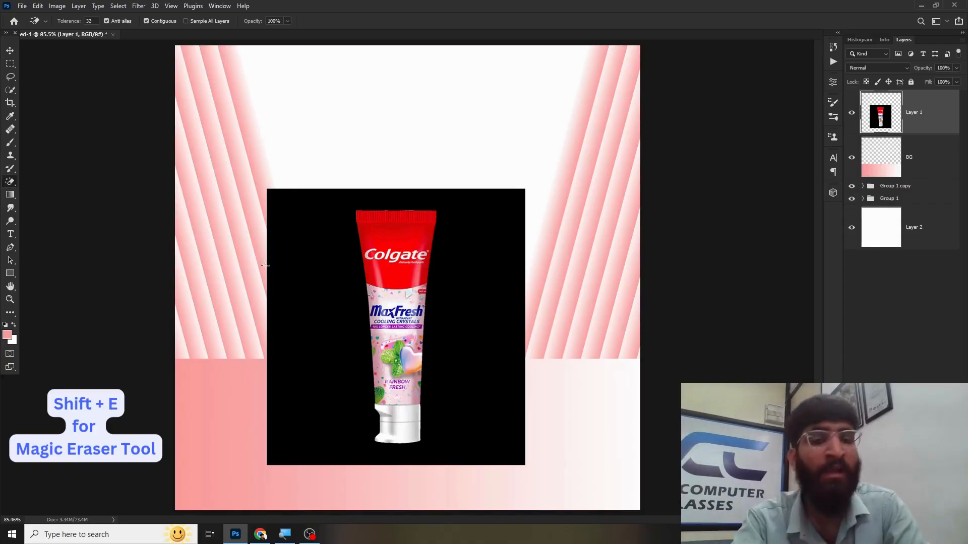
click(299, 258)
key(v)
mouse_move(385, 295)
mouse_down()
mouse_move(413, 304)
mouse_move(425, 296)
mouse_move(400, 284)
mouse_up()
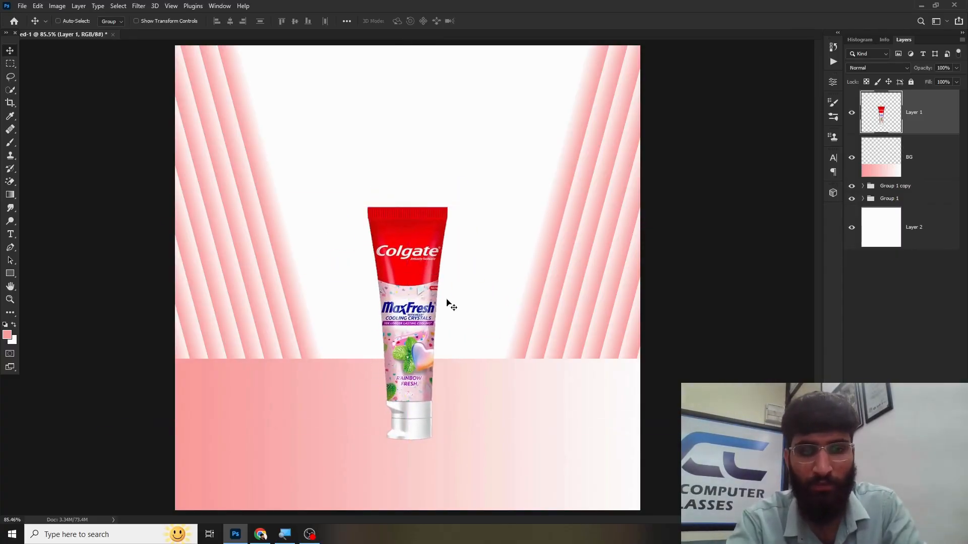
Duplicate the tube layer, flip the lower copy vertically, and place it directly beneath the tube cap to cap
key(ctrl+j)
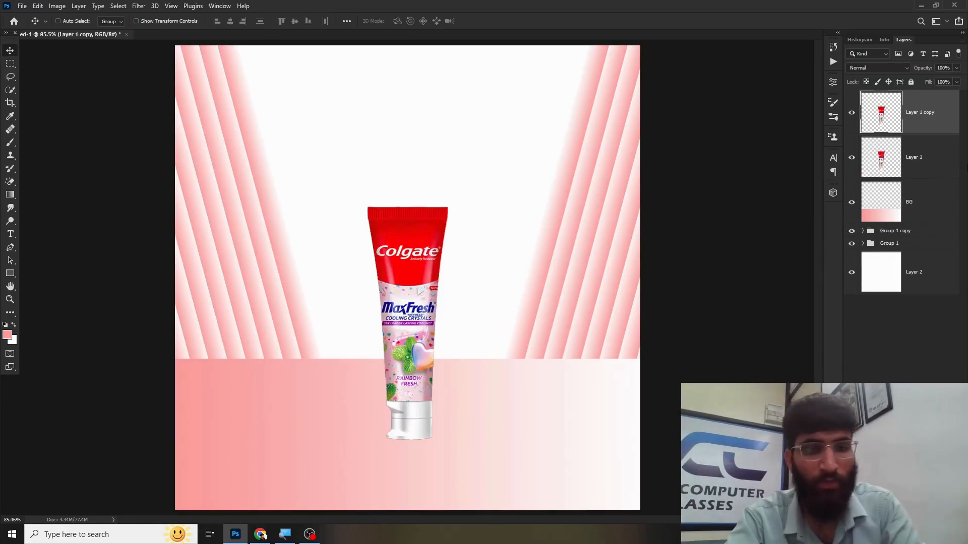
click(884, 162)
key(ctrl+t)
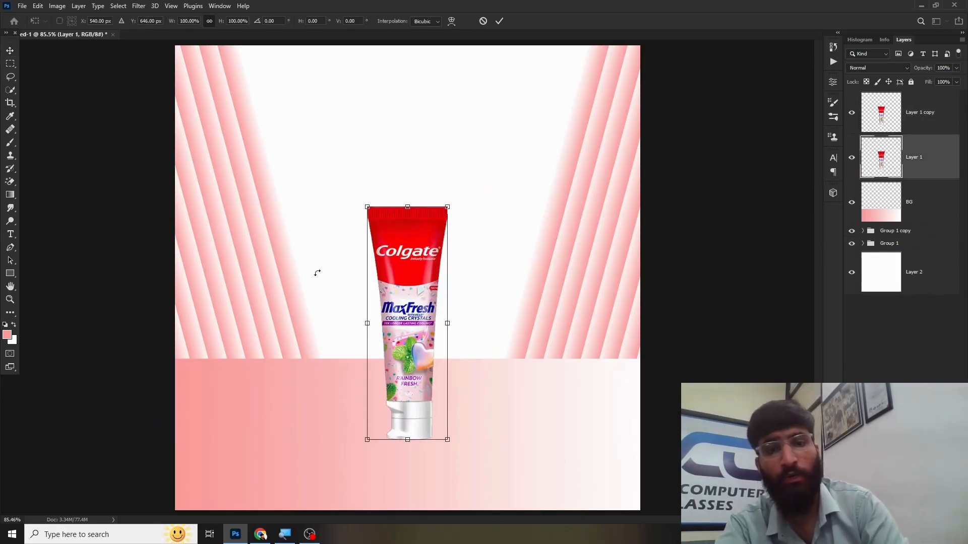
right_click(412, 311)
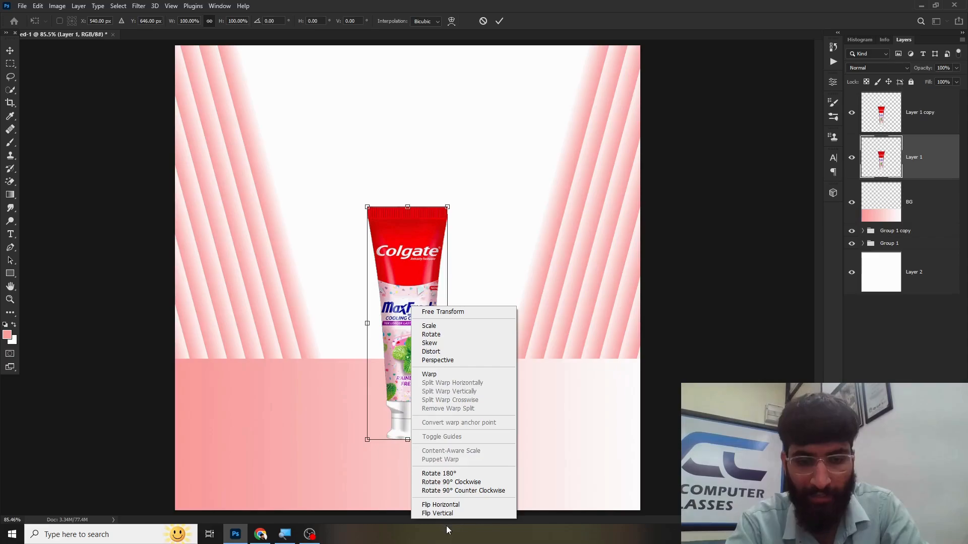
click(437, 513)
drag(415, 261, 414, 473)
key(Return)
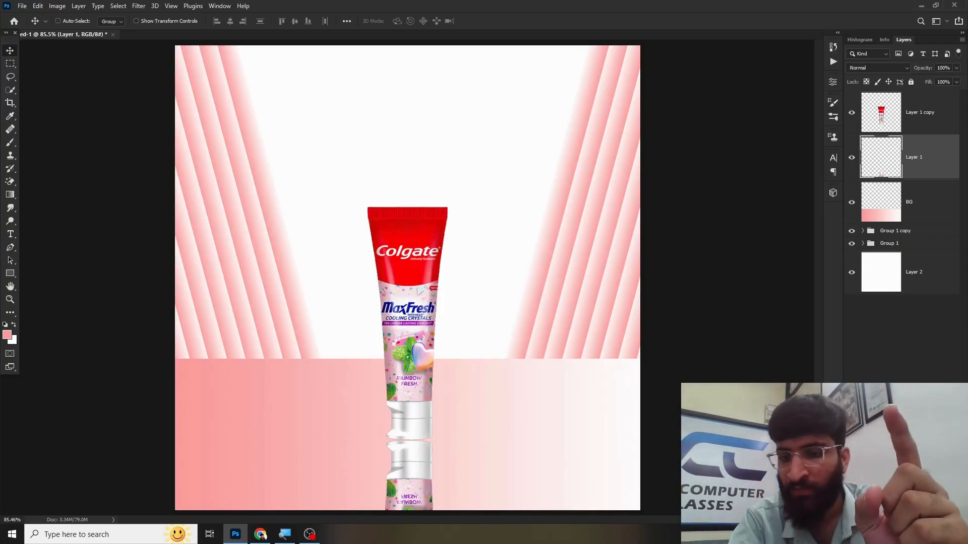
Add a black layer mask to the flipped tube and reveal a faint reflection with a 500 px white brush at 40% opacity
click(892, 520)
click(892, 519)
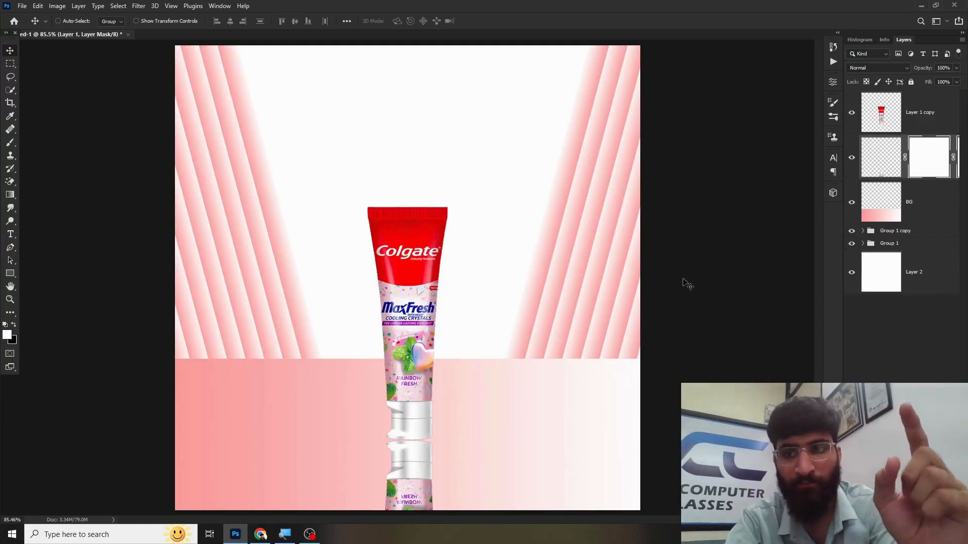
key(ctrl+z)
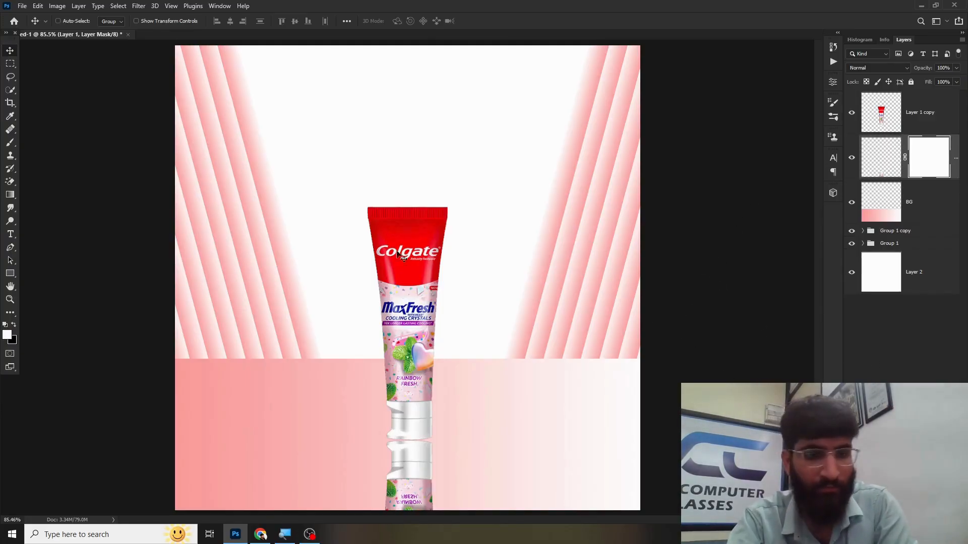
key(ctrl+i)
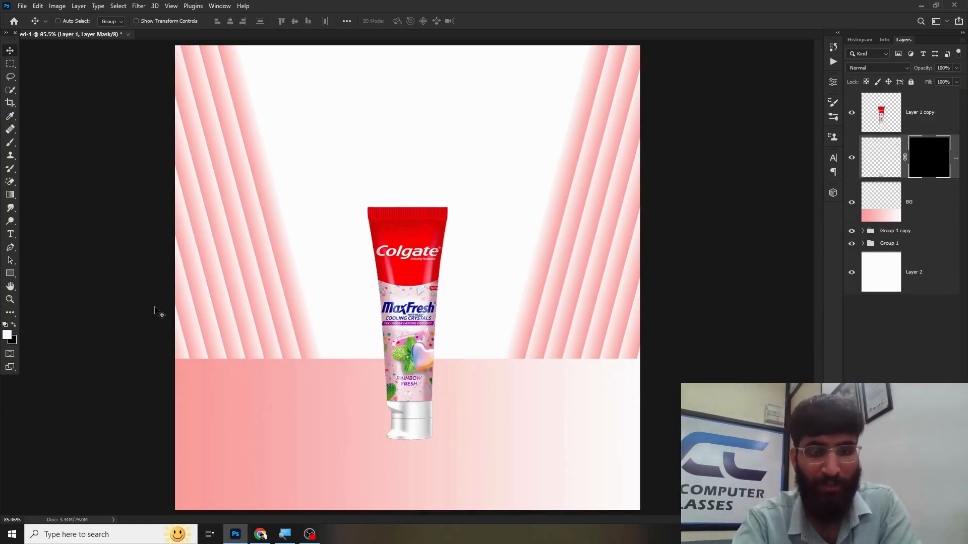
key(b)
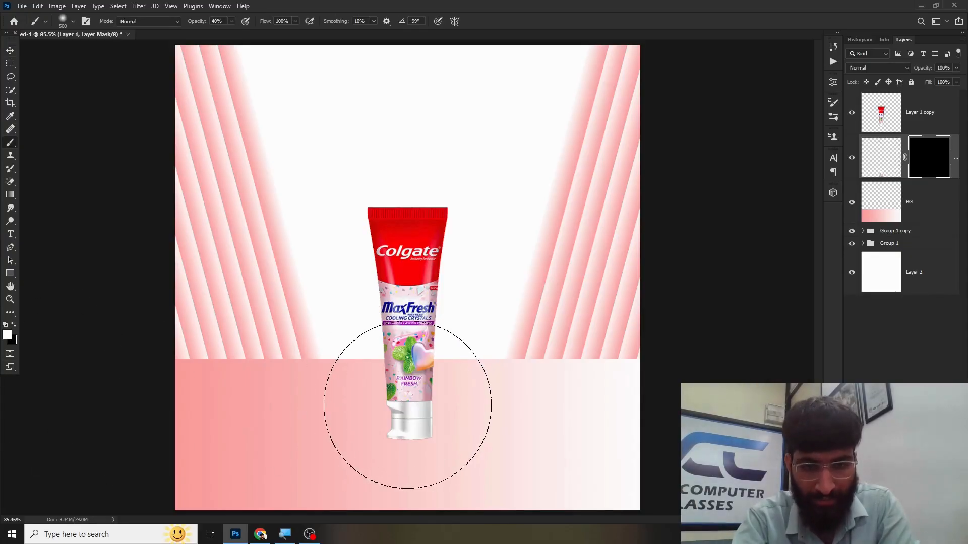
click(408, 406)
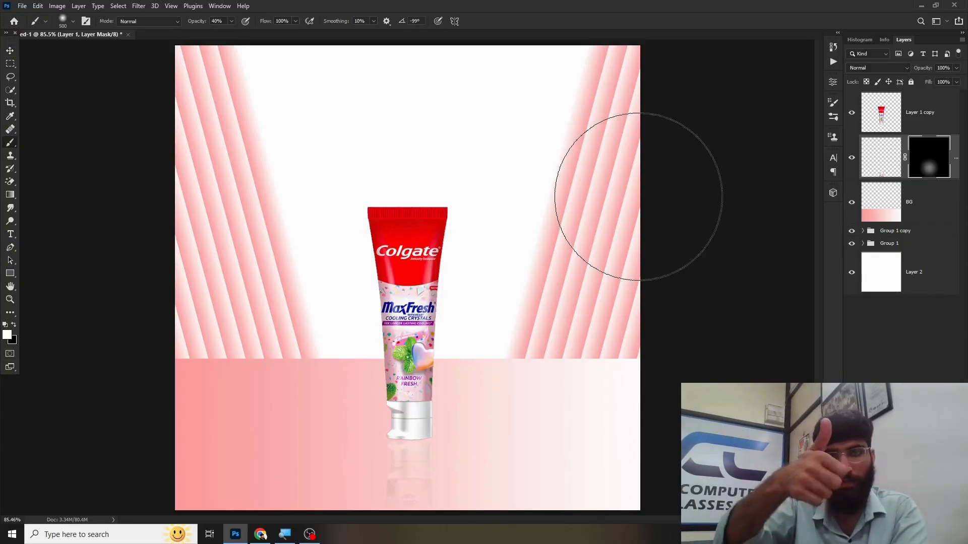
Move both strip groups slightly inward toward the tube
key(v)
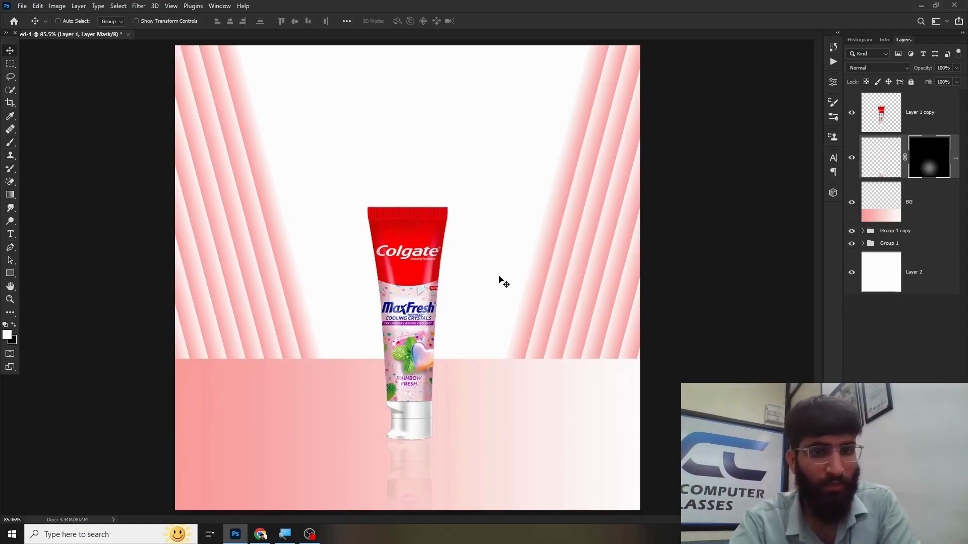
drag(593, 271, 569, 265)
drag(223, 337, 254, 328)
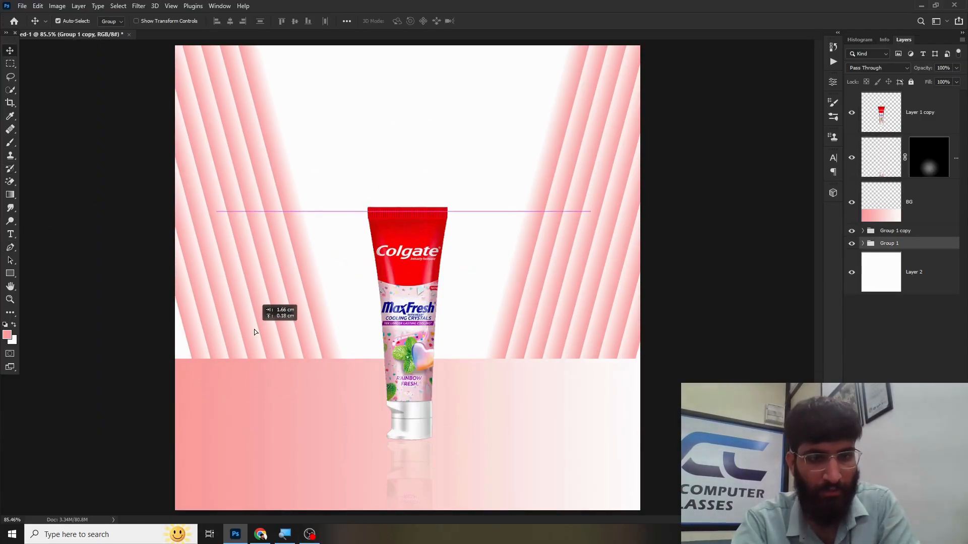
Add the blue text COLGET in Berlin Sans FB Demi Bold above the tube and scale it up to headline size
click(10, 234)
click(355, 99)
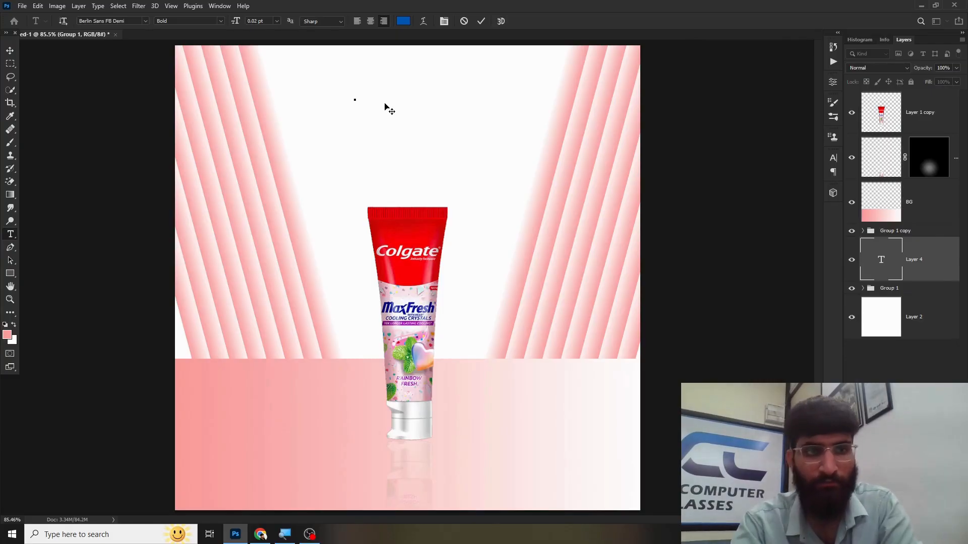
click(12, 51)
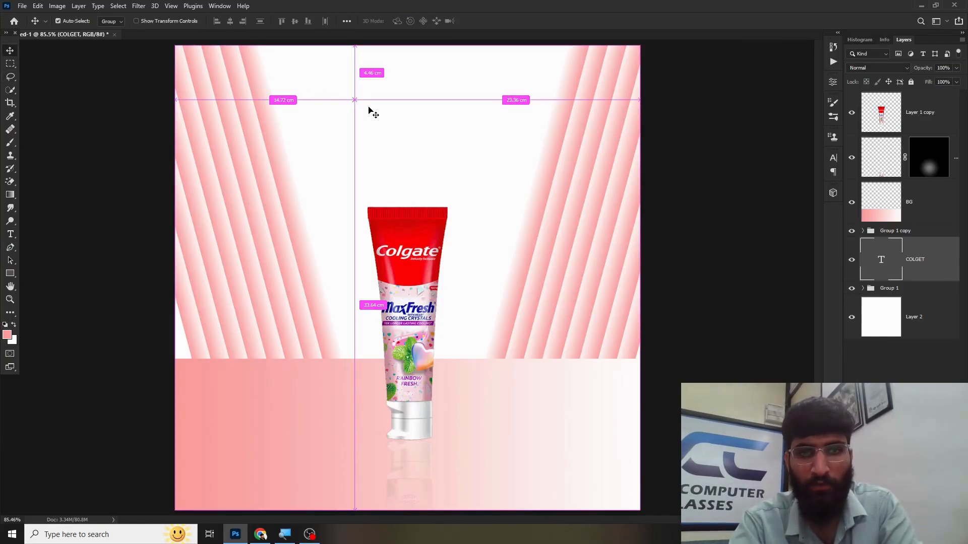
key(ctrl+t)
drag(356, 101, 528, 173)
key(Return)
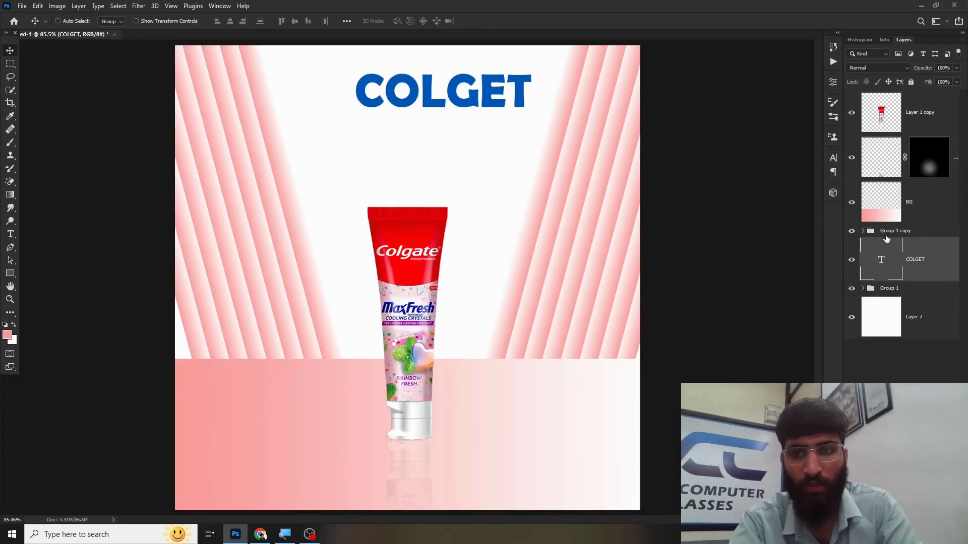
Recolor the COLGET headline crimson (b6003c) and shift it sideways to sit roughly centered above the tube
double_click(892, 265)
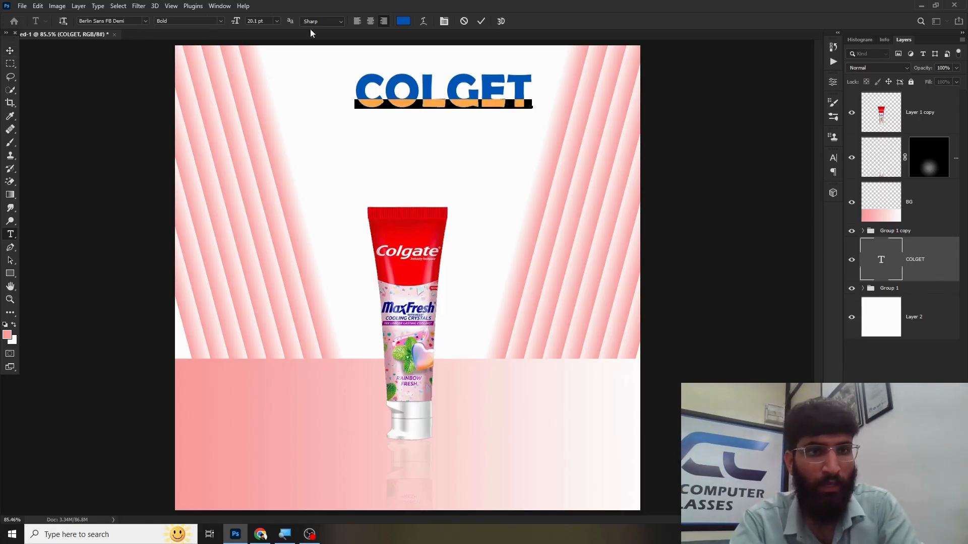
click(402, 22)
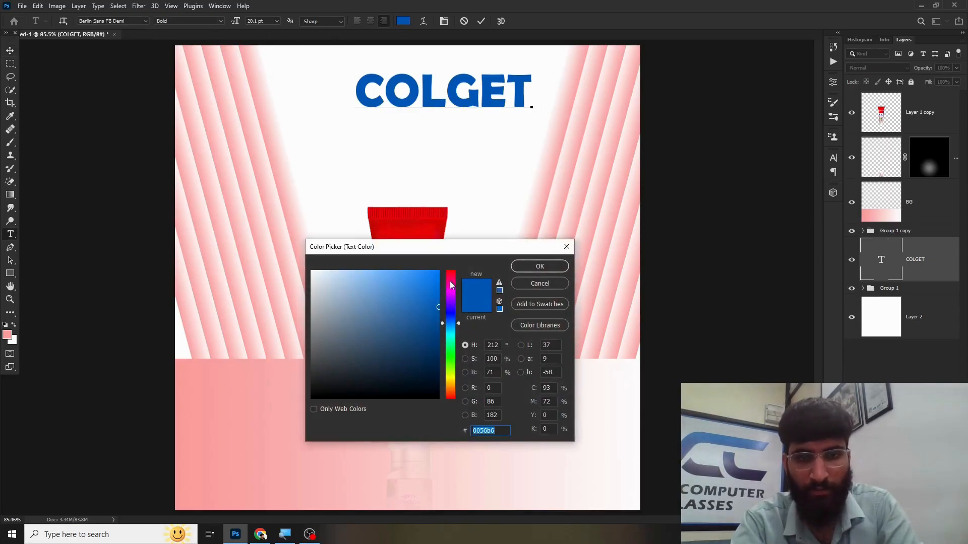
drag(451, 285, 450, 277)
click(538, 267)
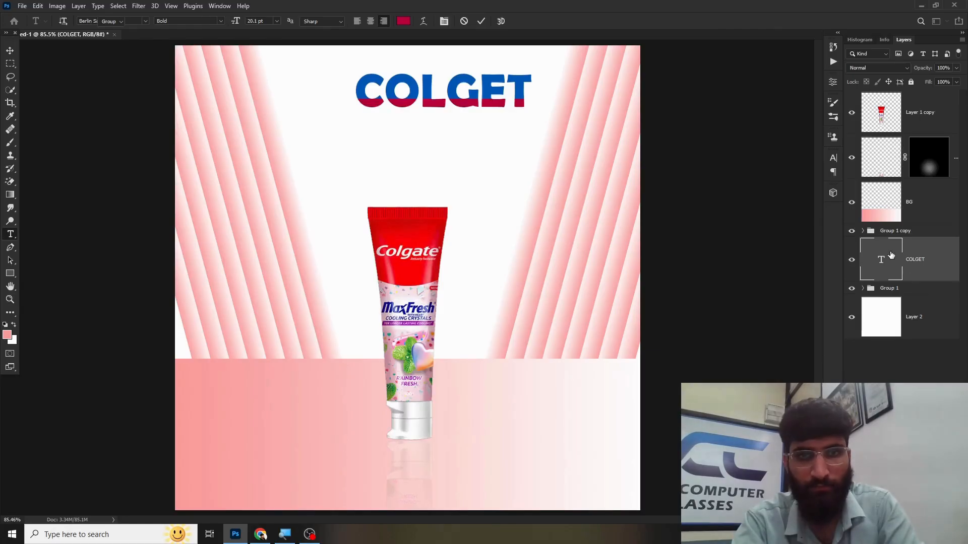
click(10, 51)
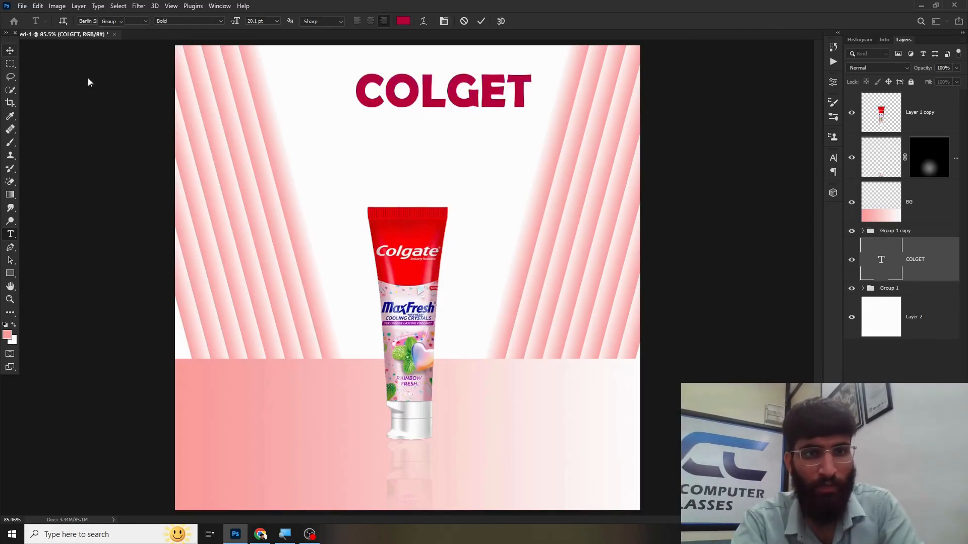
drag(430, 99, 397, 99)
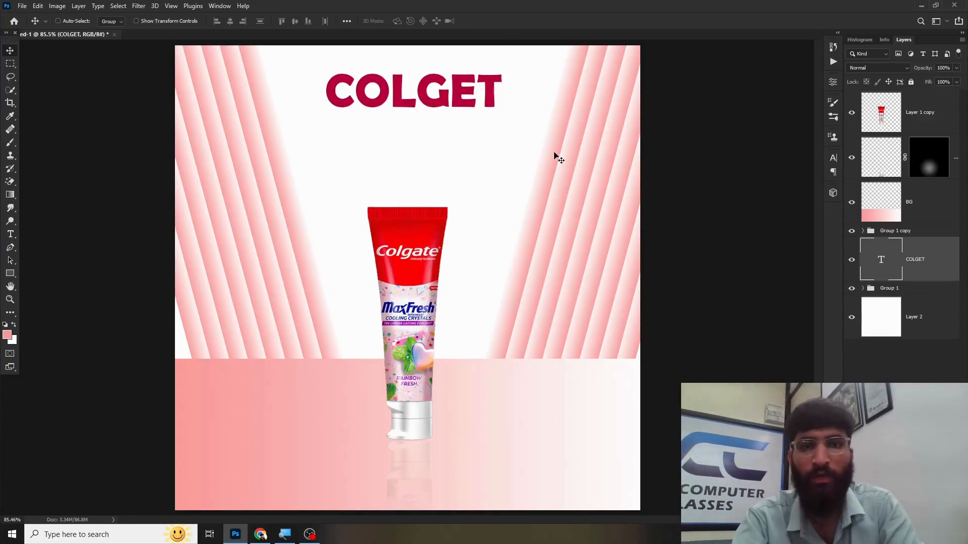
Duplicate the COLGET headline directly below itself and replace the copy's text with SILE IS A HANDSHAKE
alt+drag(457, 122, 456, 175)
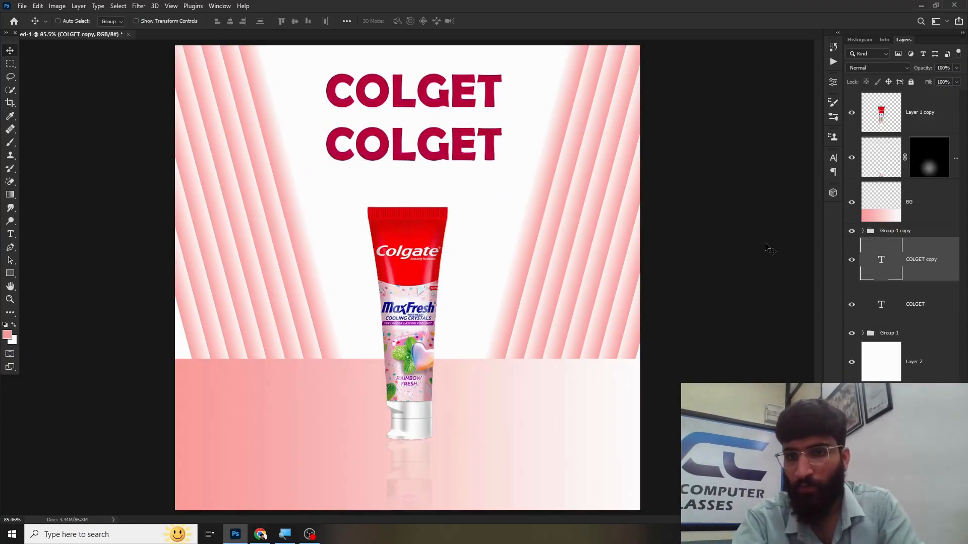
double_click(895, 255)
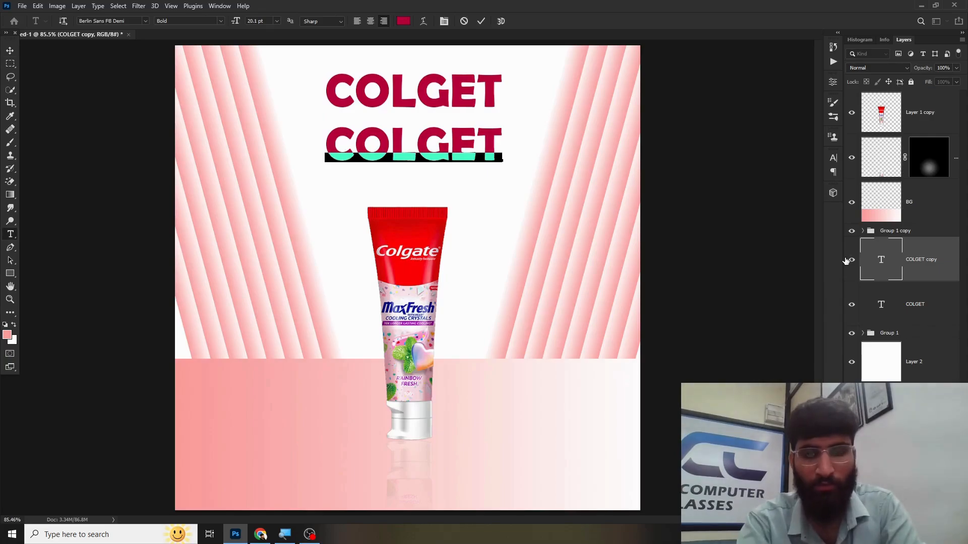
text(A)
key(BackSpace)
text(A)
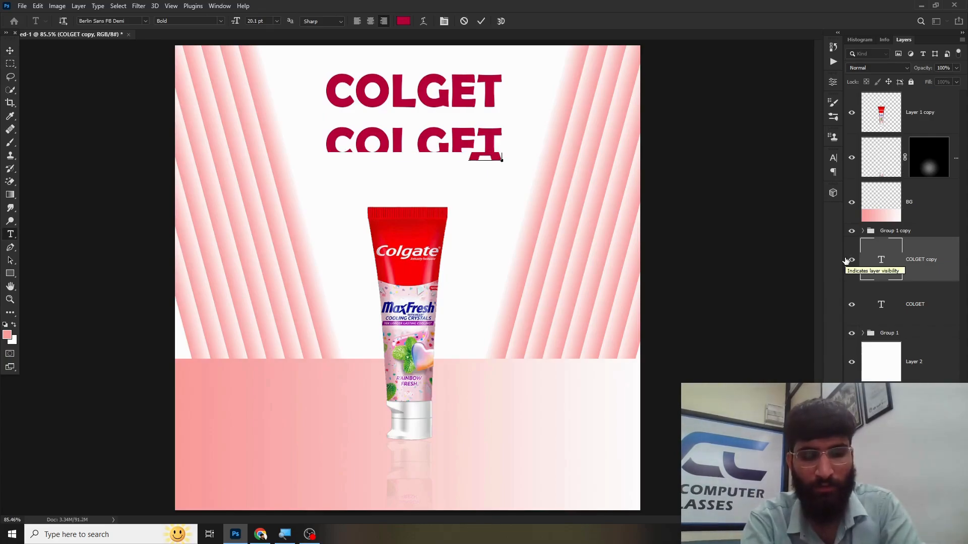
key(BackSpace)
key(BackSpace)
text(GEL)
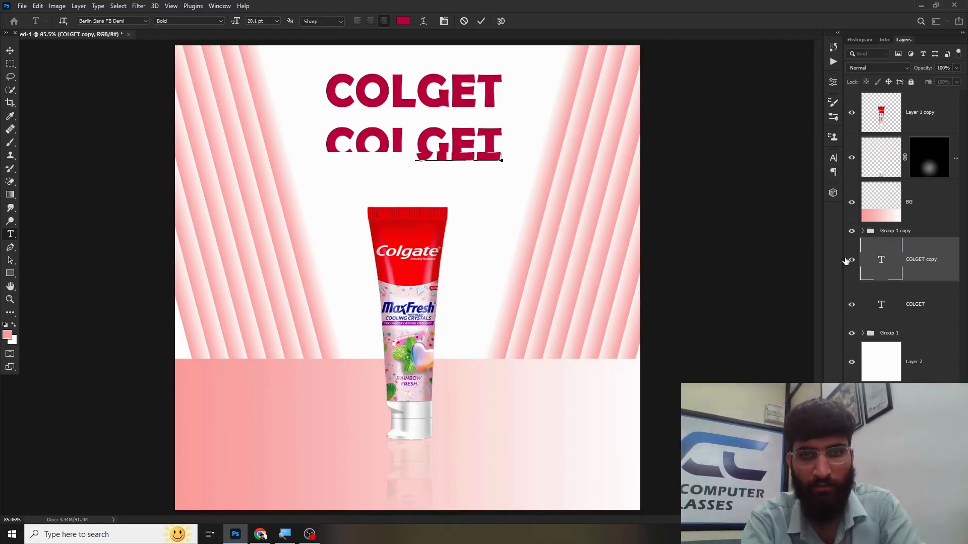
text( IS A HA)
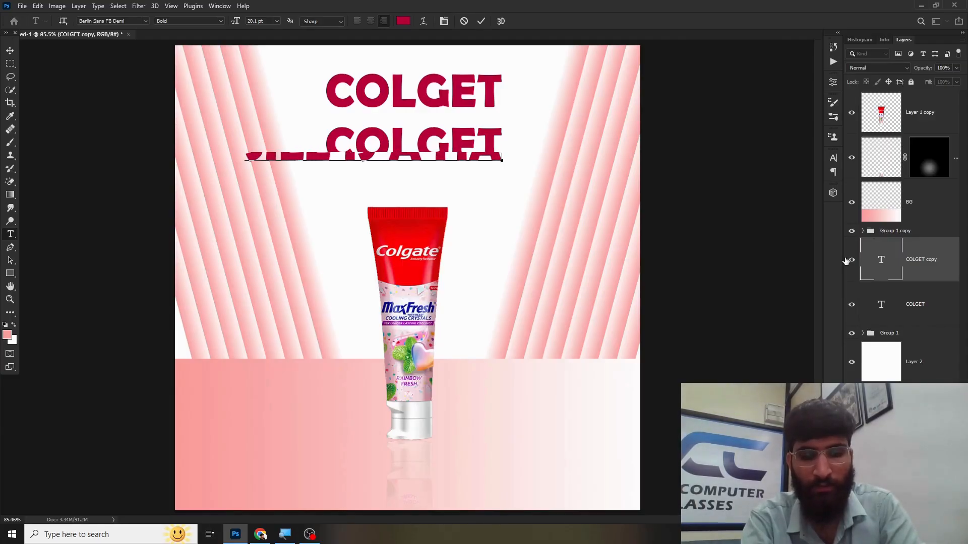
text(D)
key(BackSpace)
text(NDSHAKE)
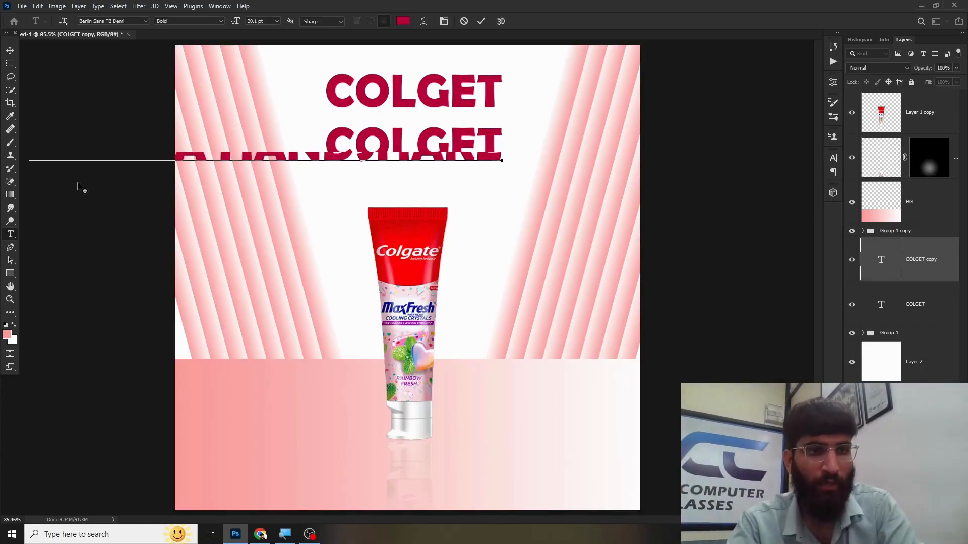
click(11, 51)
Scale the tagline down to about 9.25 pt and place it between the strip groups beneath COLGET
key(ctrl+t)
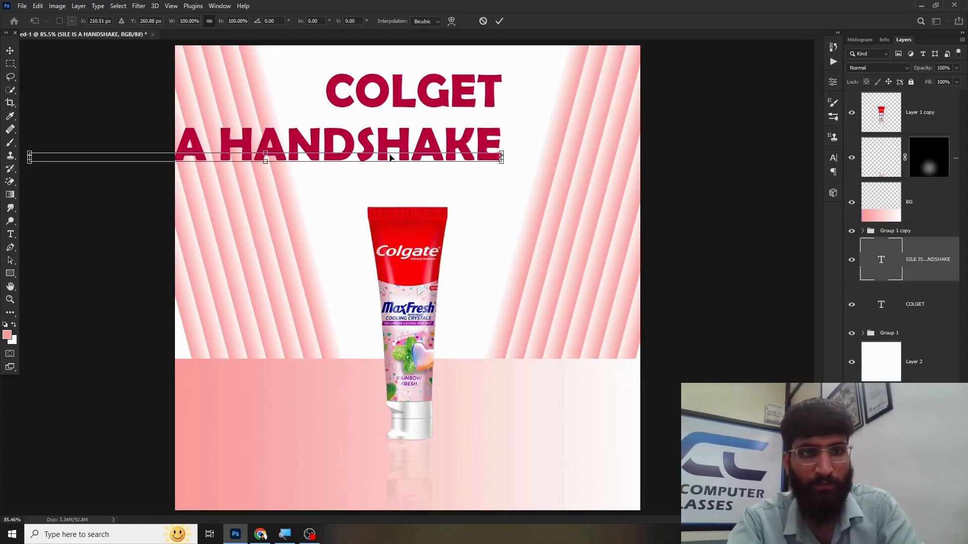
drag(499, 167, 337, 155)
key(ctrl+z)
drag(235, 135, 501, 143)
key(ctrl+z)
key(Return)
Correct the tagline's first word to SMILE and shift the line sideways to center it under the headline
double_click(879, 267)
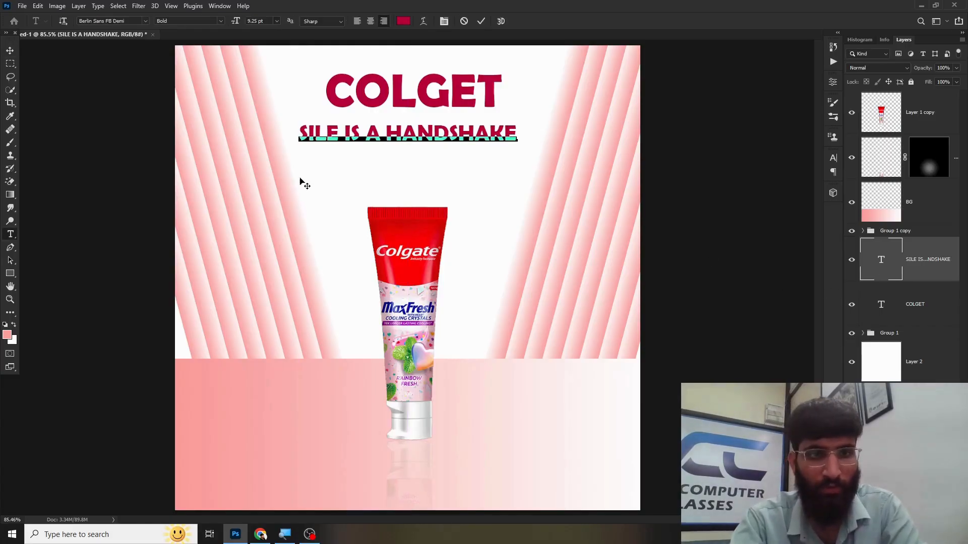
click(315, 138)
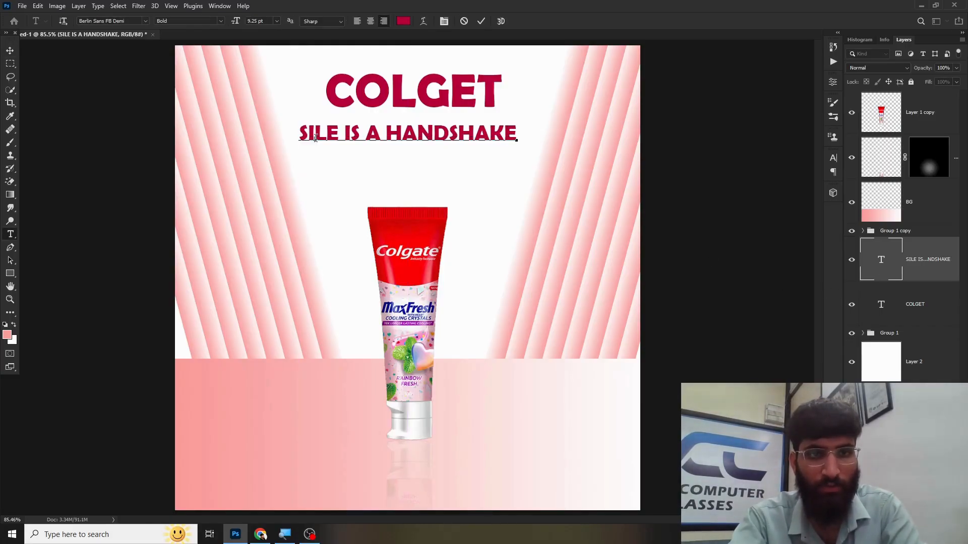
text(M)
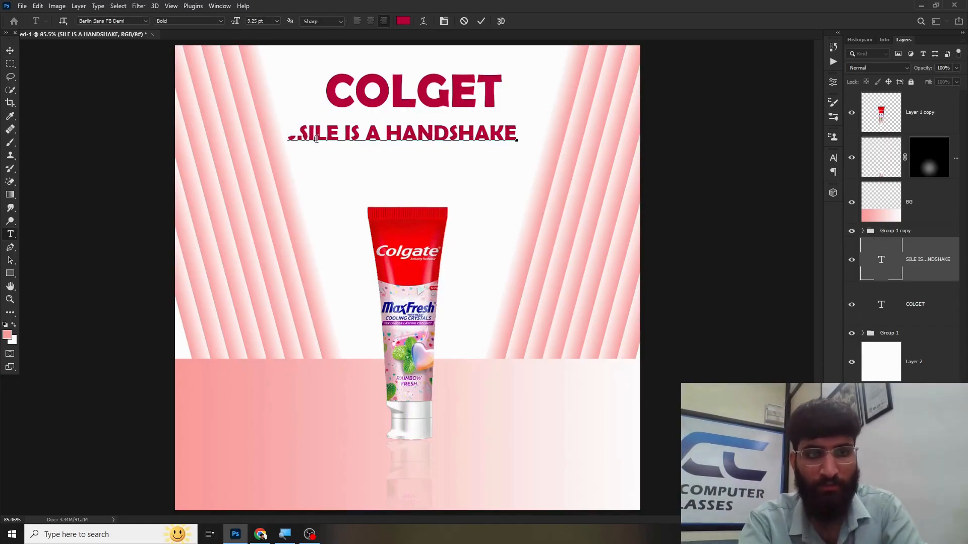
click(10, 51)
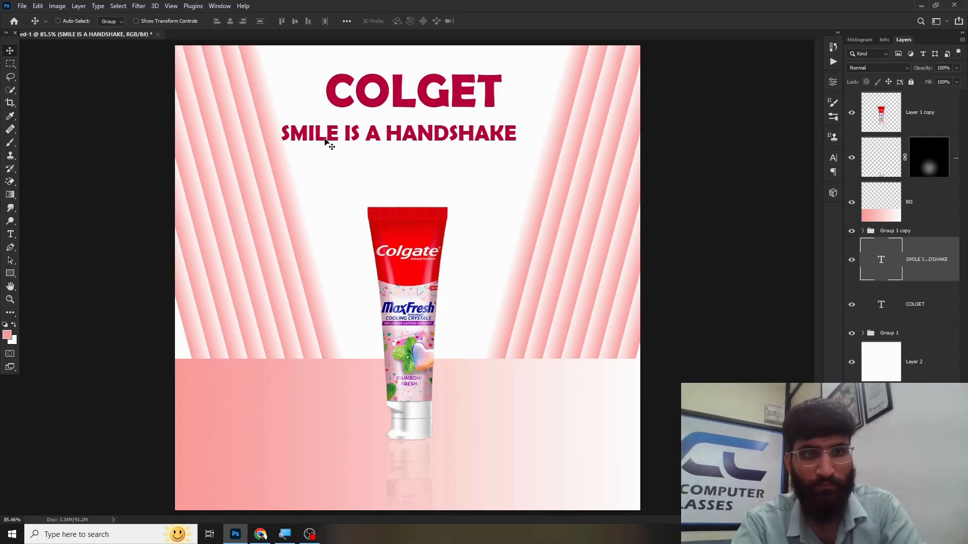
drag(328, 134, 401, 138)
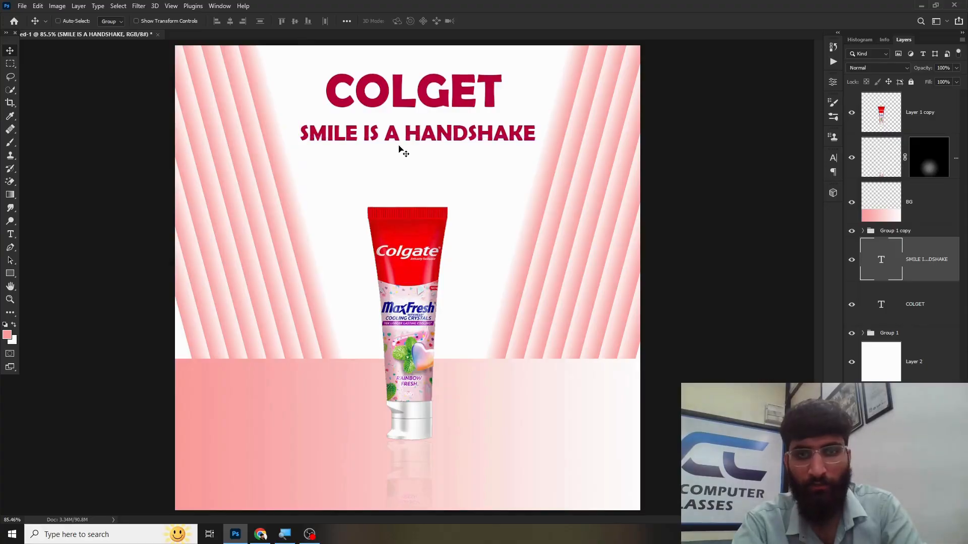
Recolor the SMILE IS A HANDSHAKE tagline blue and move it up closer to the COLGET headline
double_click(879, 268)
click(403, 21)
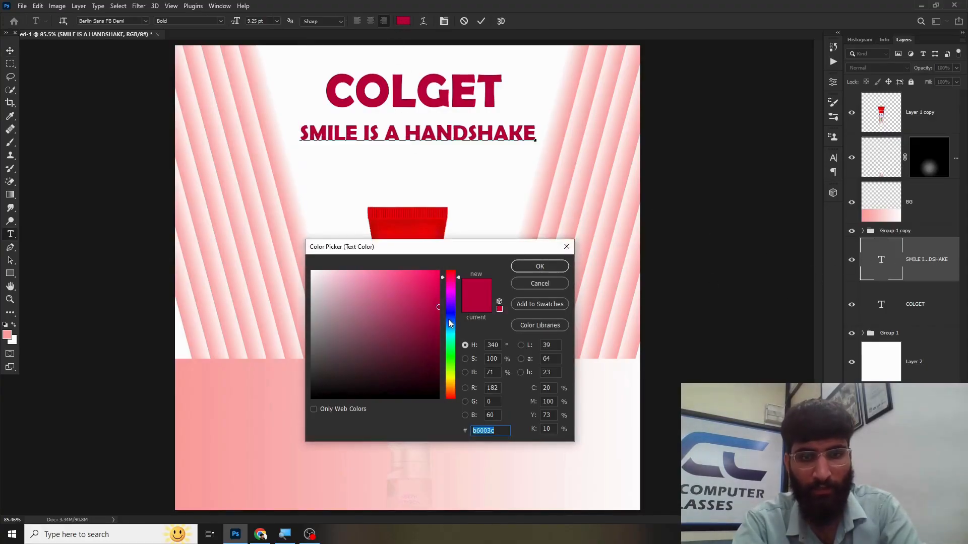
drag(451, 324, 450, 327)
click(539, 266)
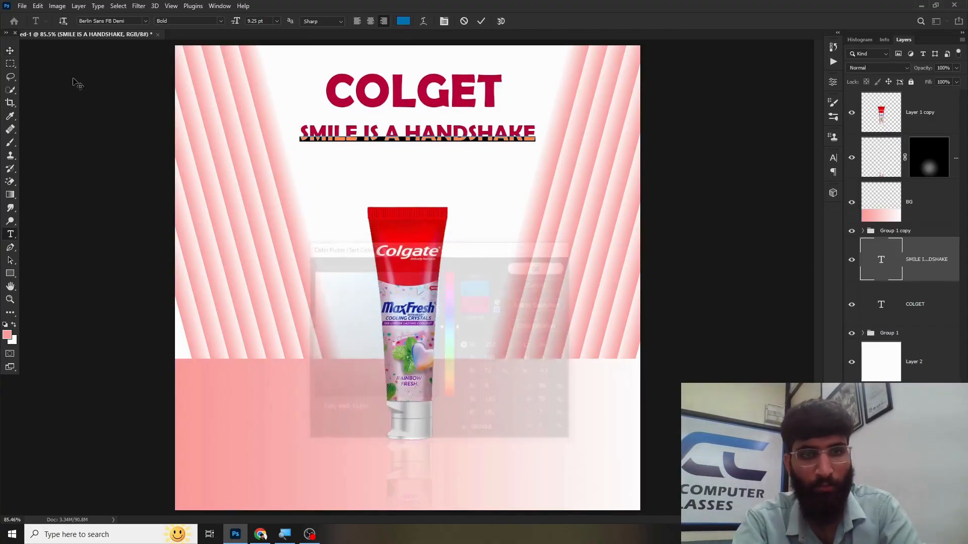
click(10, 50)
drag(508, 146, 506, 136)
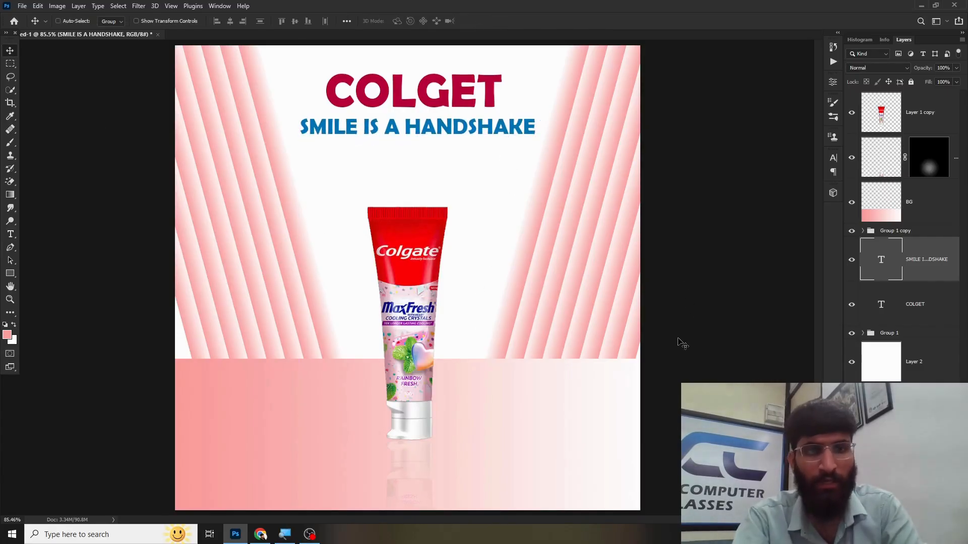
View the finished advertisement in full-screen mode, fitted to the screen
key(f)
key(ctrl+0)
key(f)
key(ctrl+0)
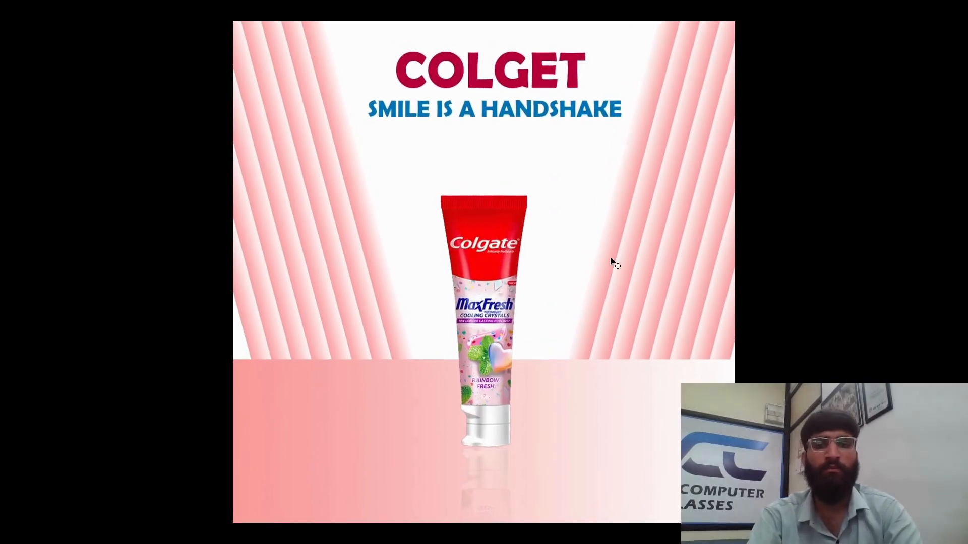